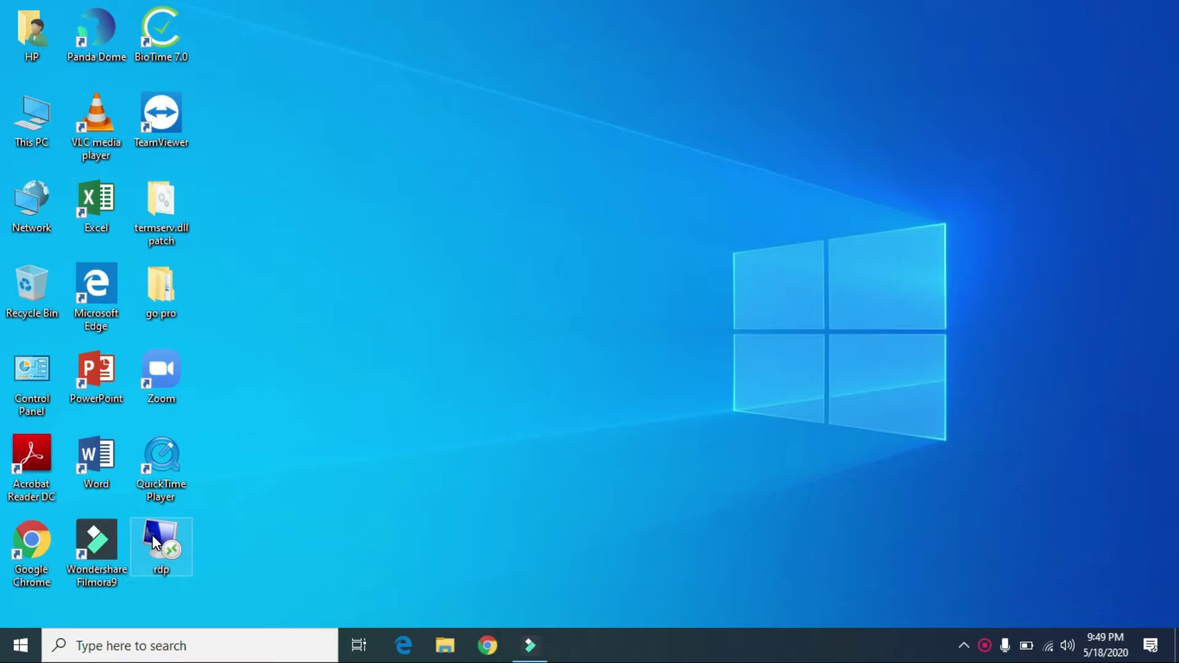
Connect to the remote PC with the rdp desktop shortcut and launch Google Chrome there.
double_click(153, 536)
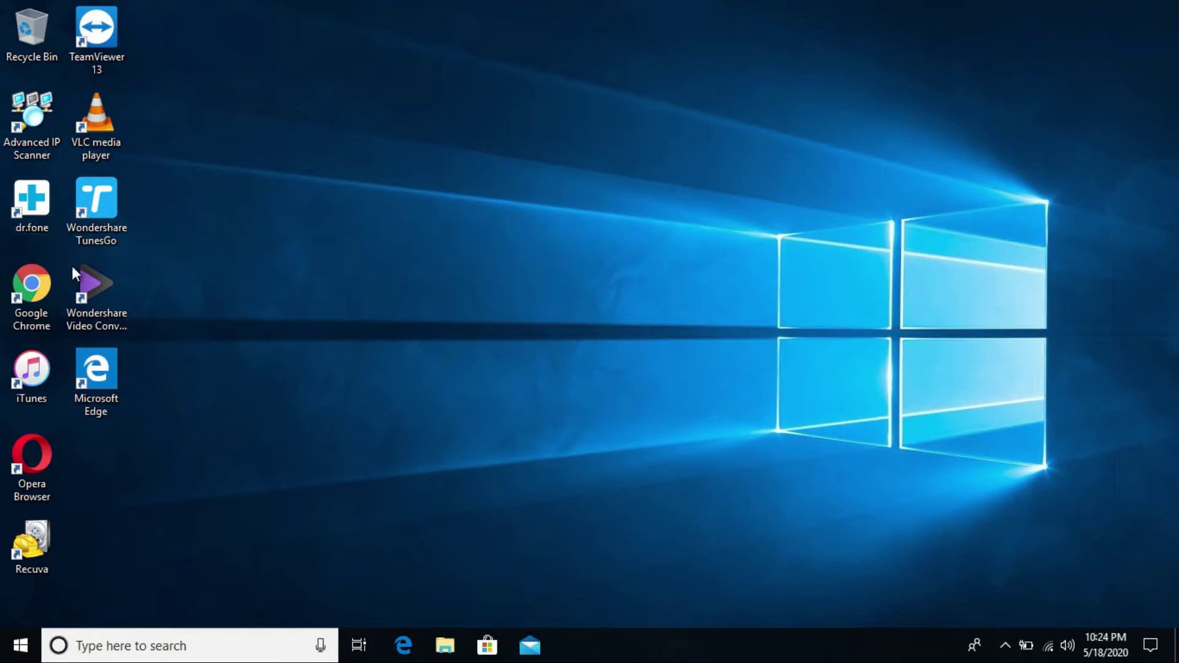
left_click(42, 282)
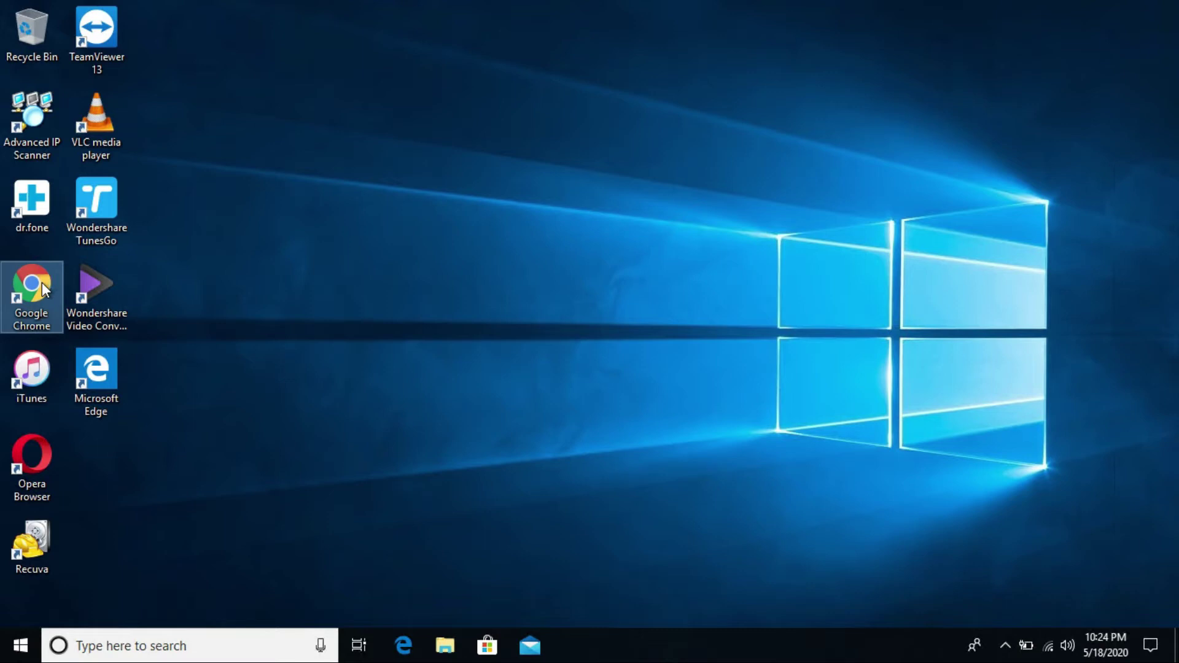
Minimize the remote session and load the router login page at 192.168.1.1 in the local browser.
left_click(761, 8)
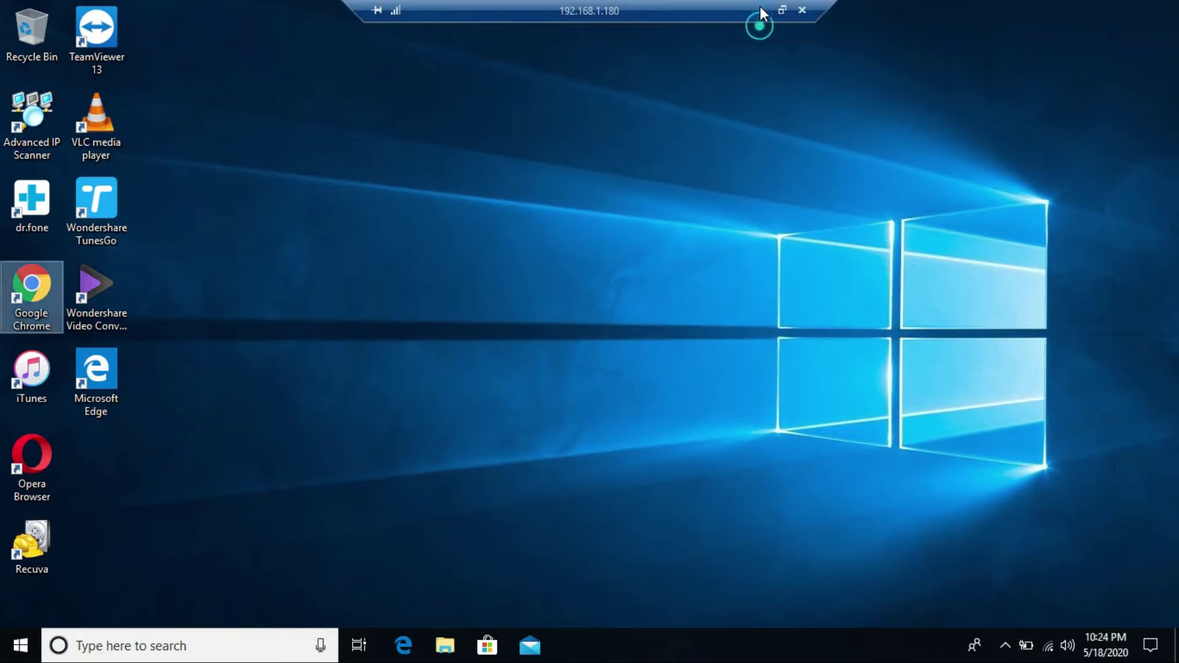
left_click(456, 47)
type("192.168")
key("Return")
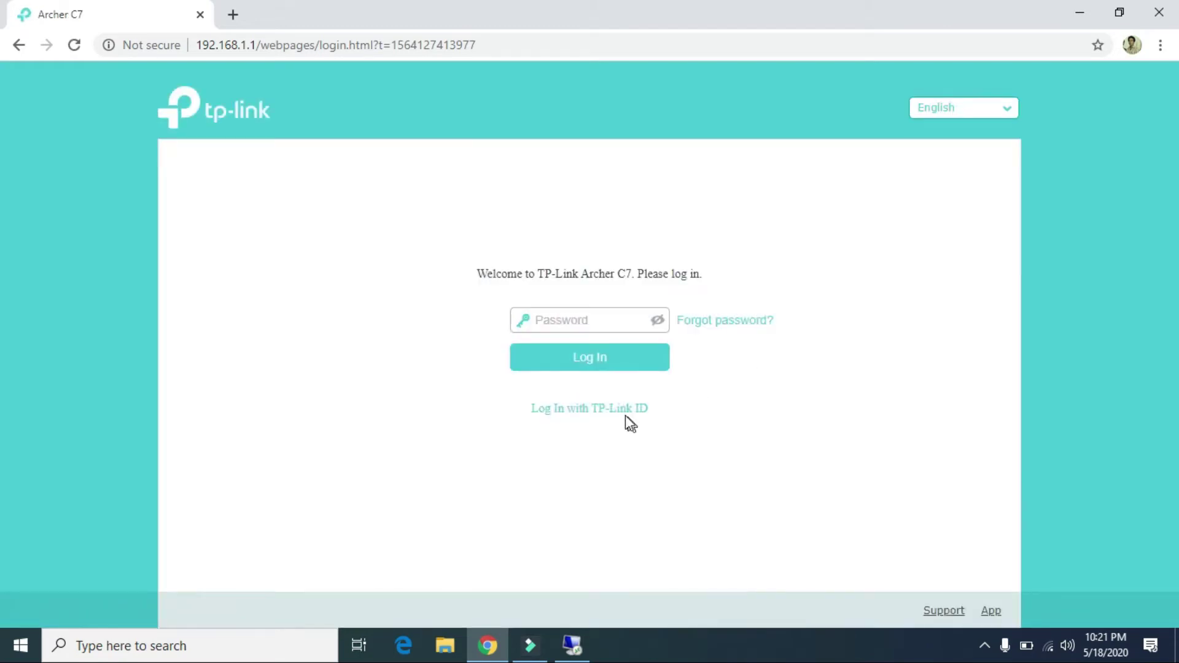
Log in to the router with the TP-Link ID option, entering the account e-mail and password.
left_click(621, 411)
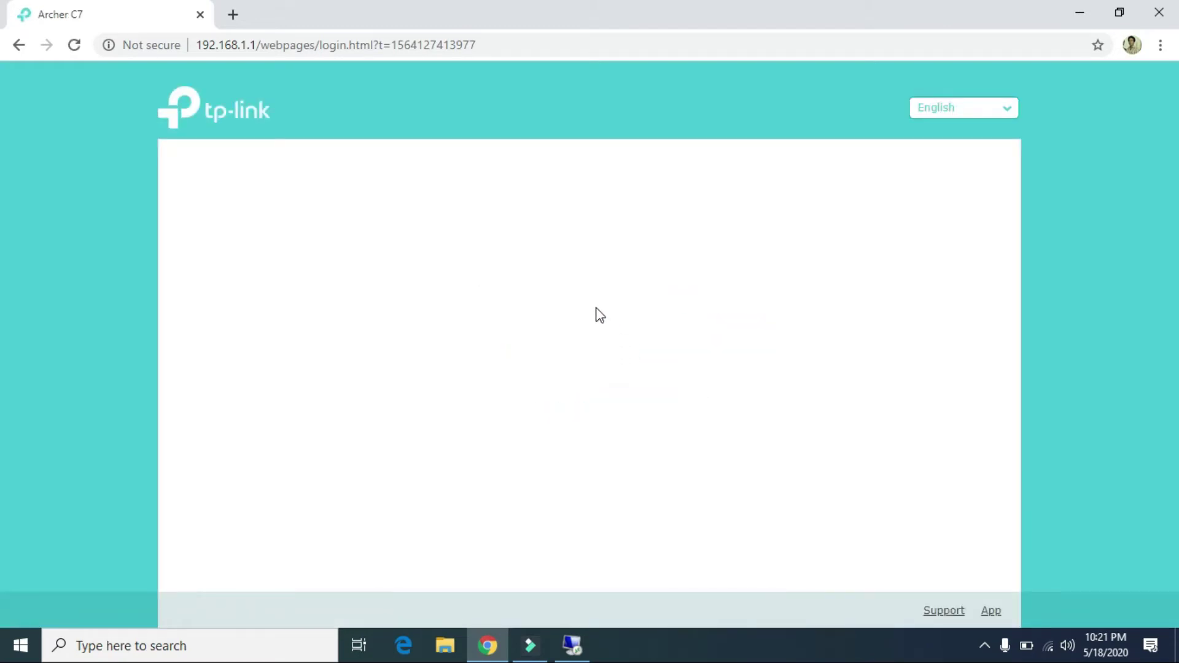
left_click(579, 318)
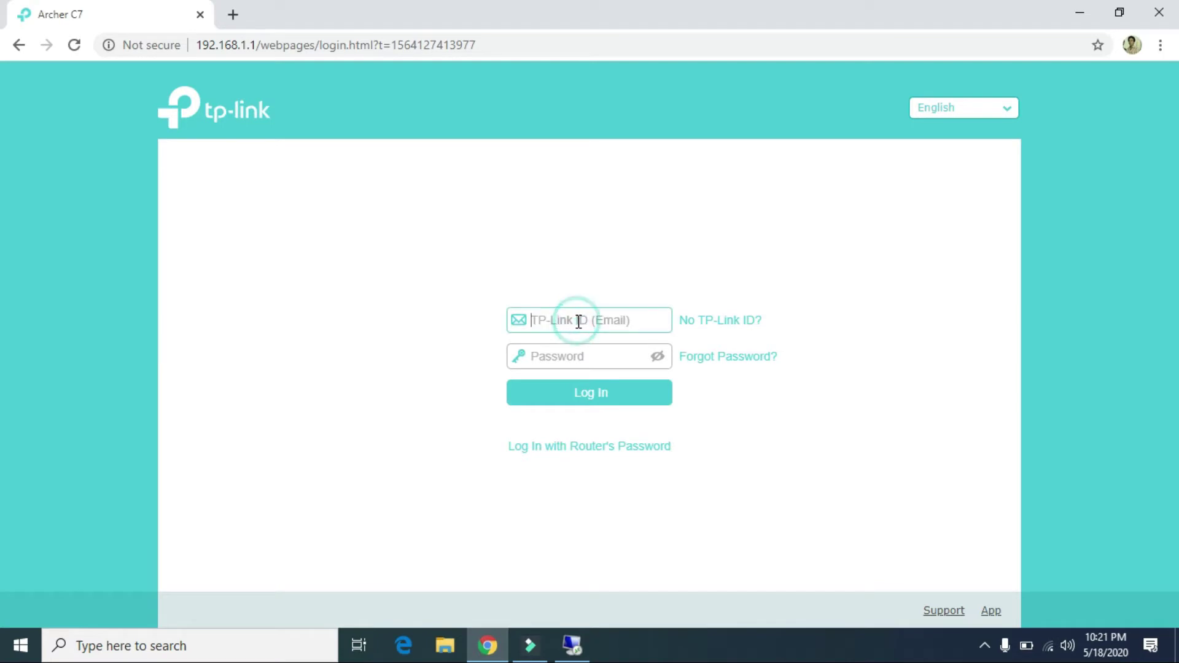
key("ctrl+v")
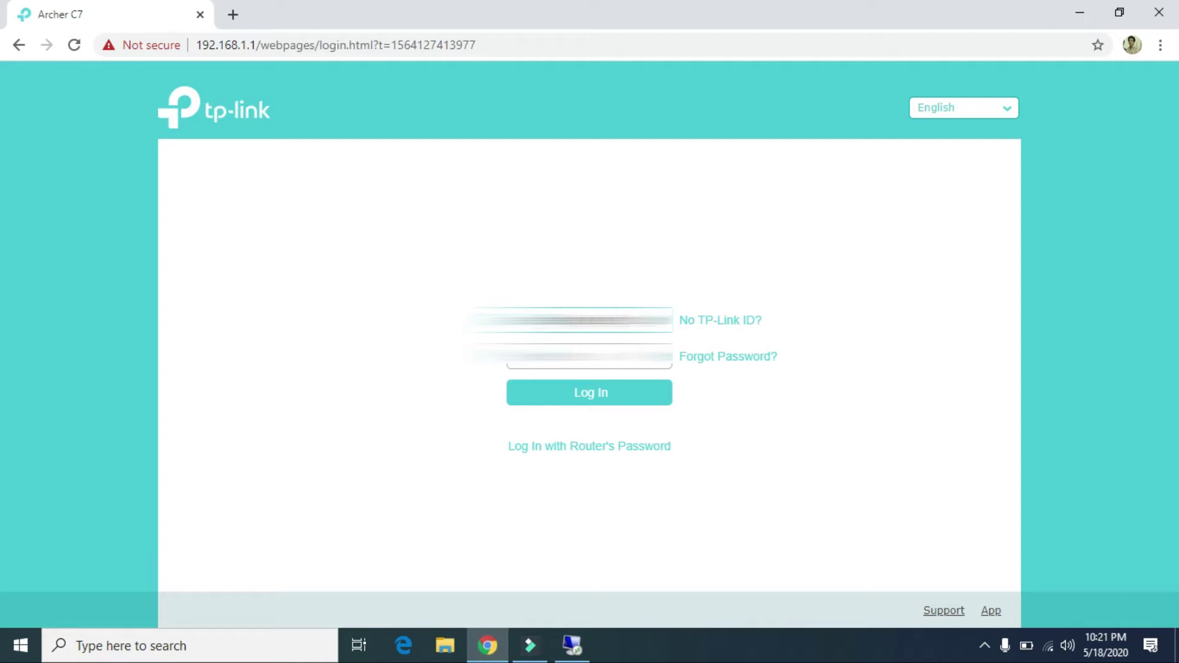
type("•")
key("BackSpace")
type("•••")
left_click(554, 393)
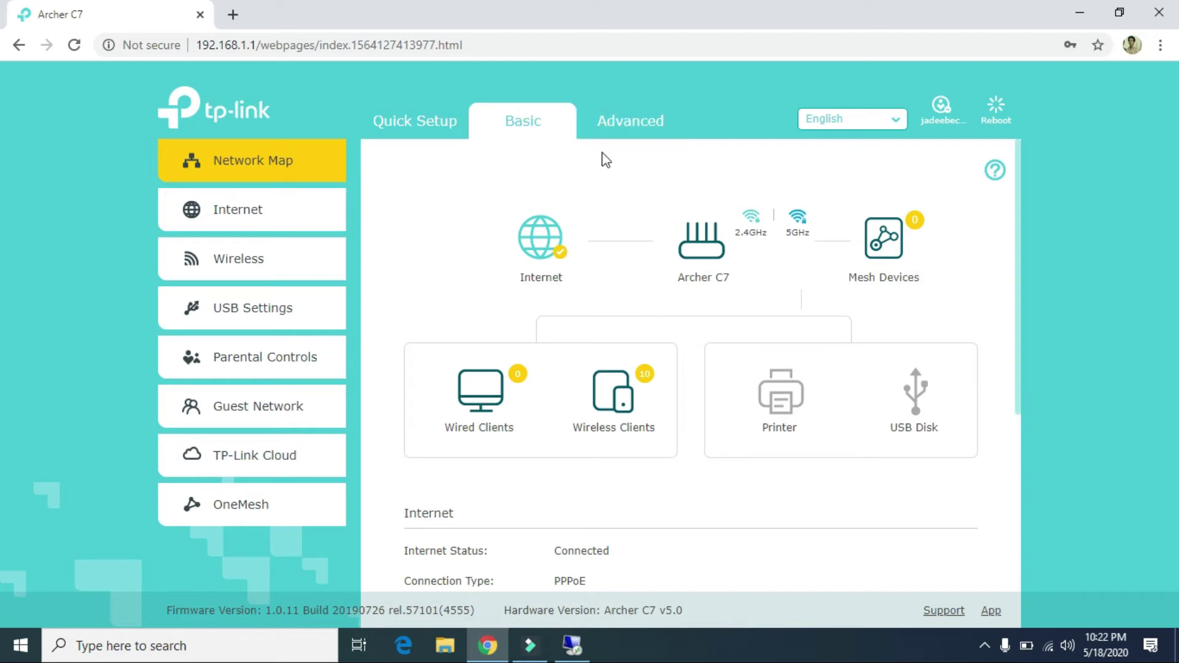
Open Virtual Servers under NAT Forwarding in the router's advanced settings and start adding a new entry.
left_click(619, 129)
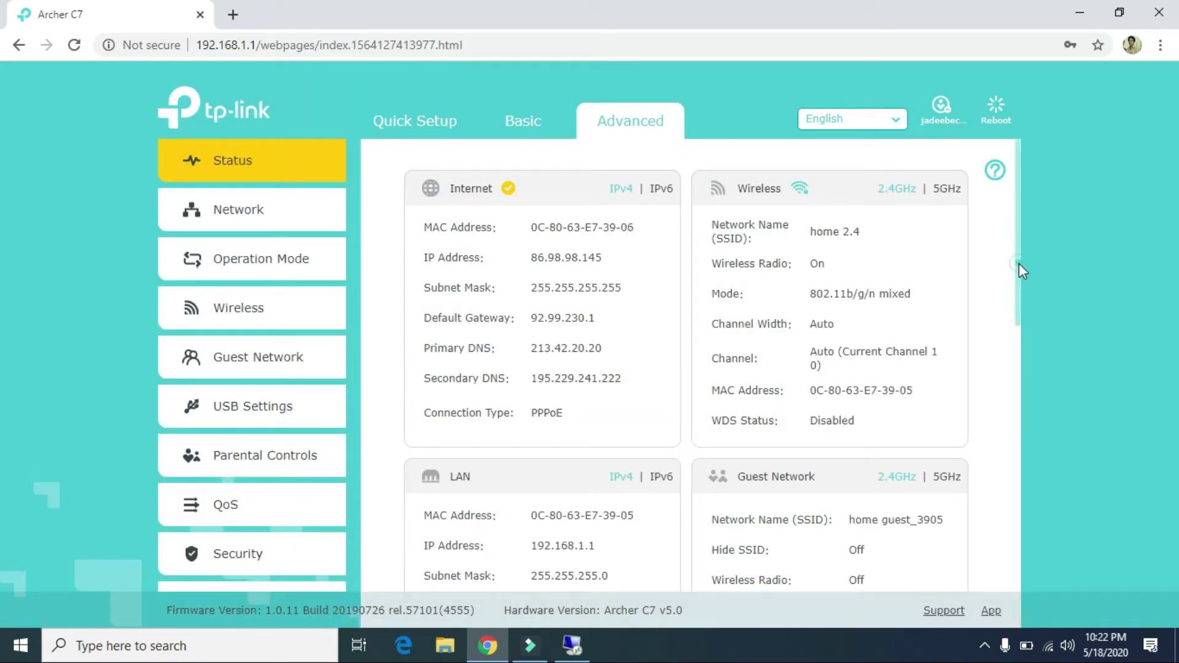
scroll(1019, 263, "down", 4)
scroll(1018, 222, "up", 4)
scroll(347, 374, "down", 1)
scroll(346, 393, "down", 2)
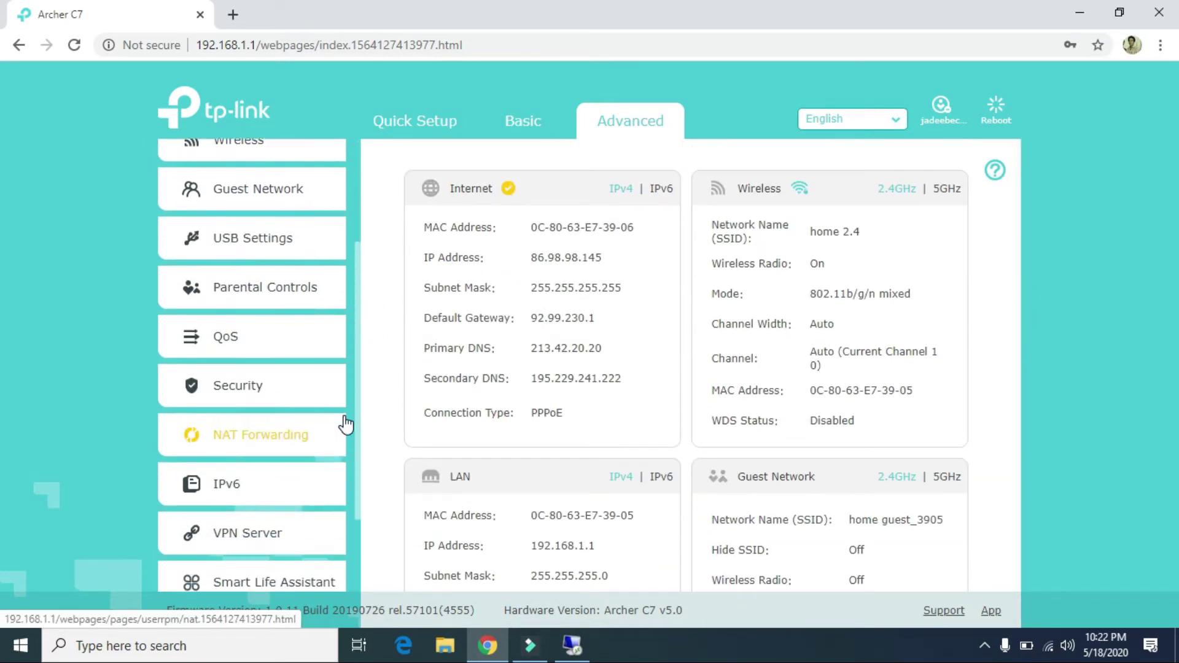
left_click(268, 450)
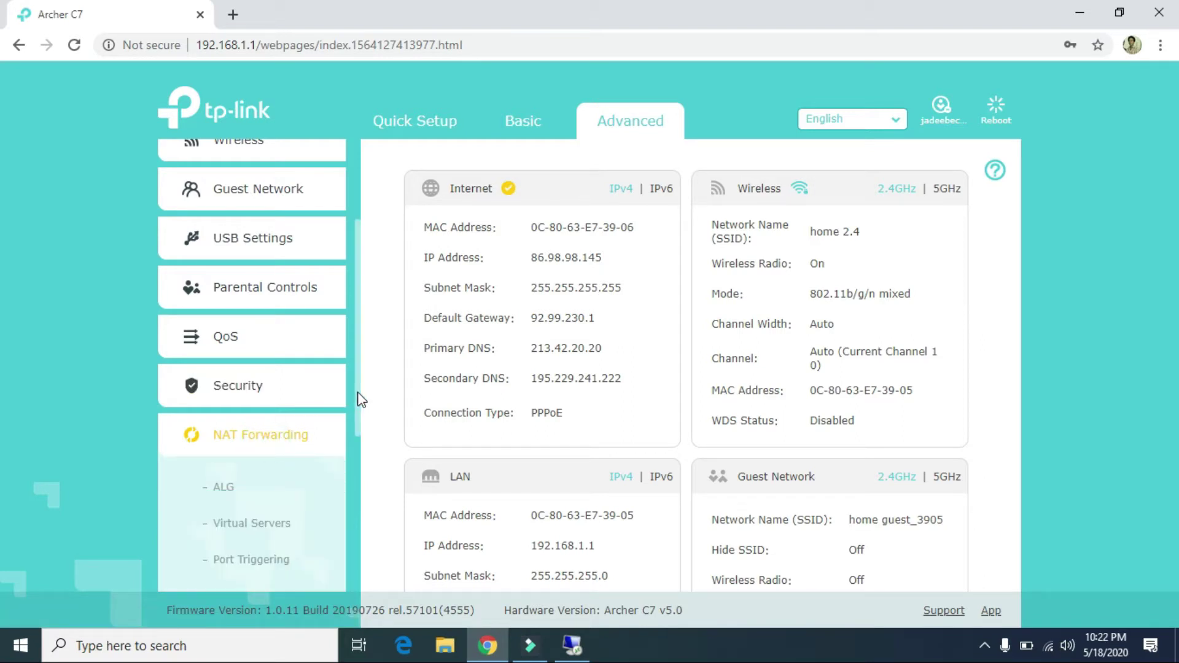
left_click_drag(361, 399, 361, 448)
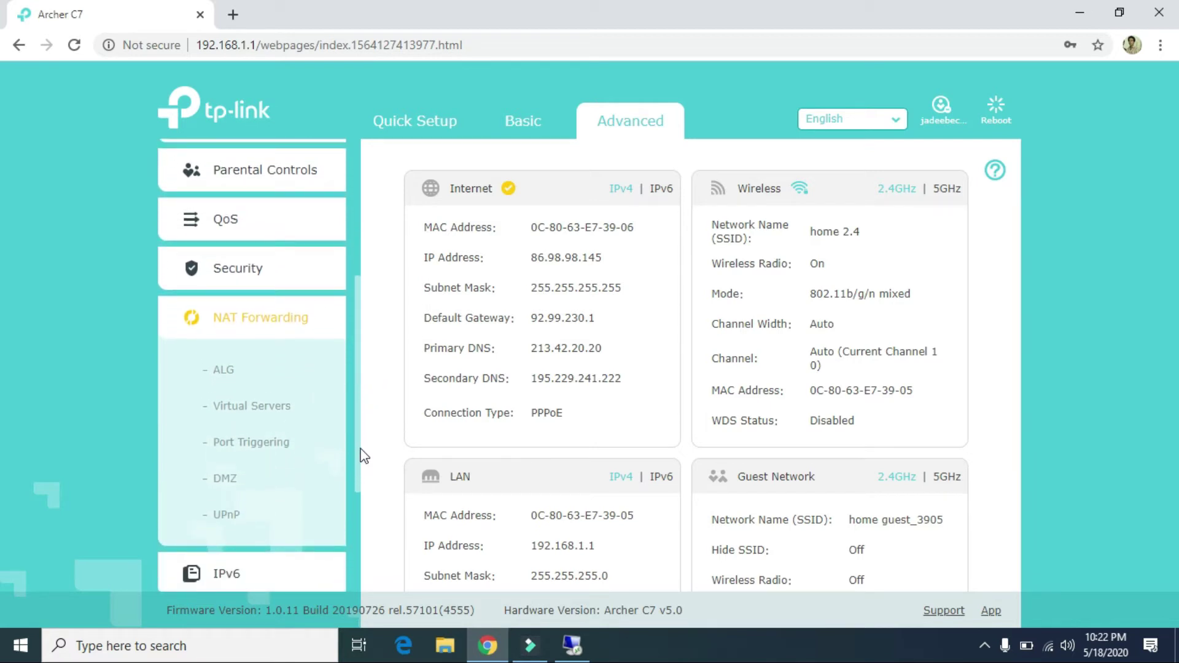
left_click(249, 411)
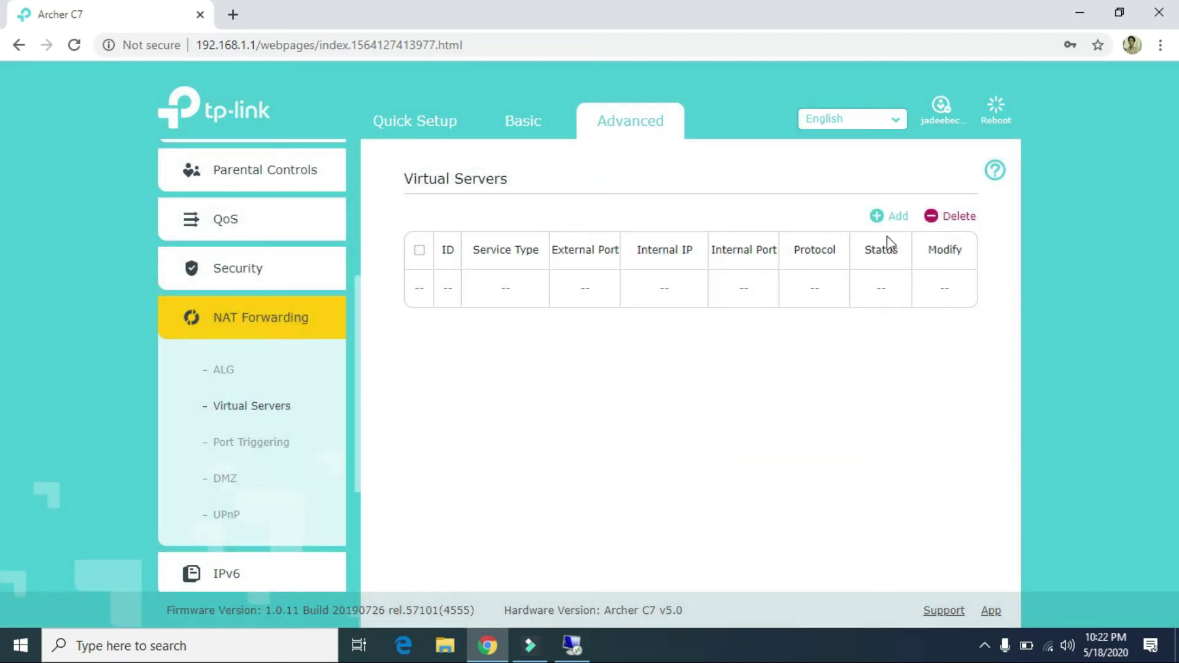
left_click(896, 223)
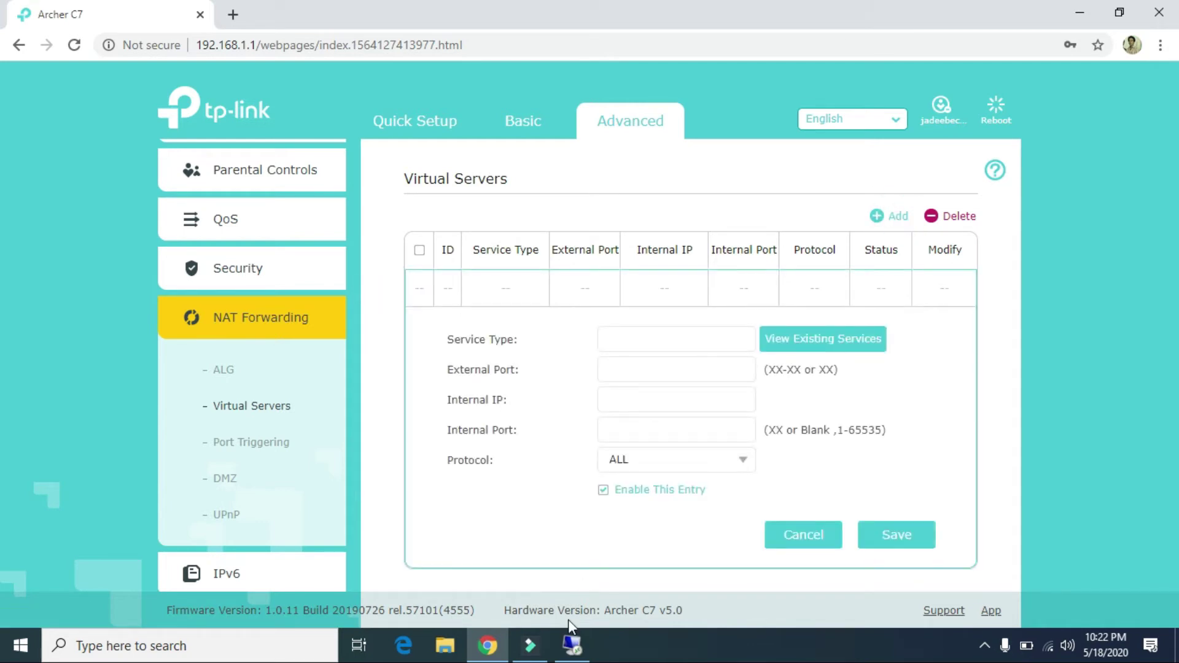
Switch to the remote session to view its Network & Internet settings, then minimize its windows and return to the router page.
left_click(572, 645)
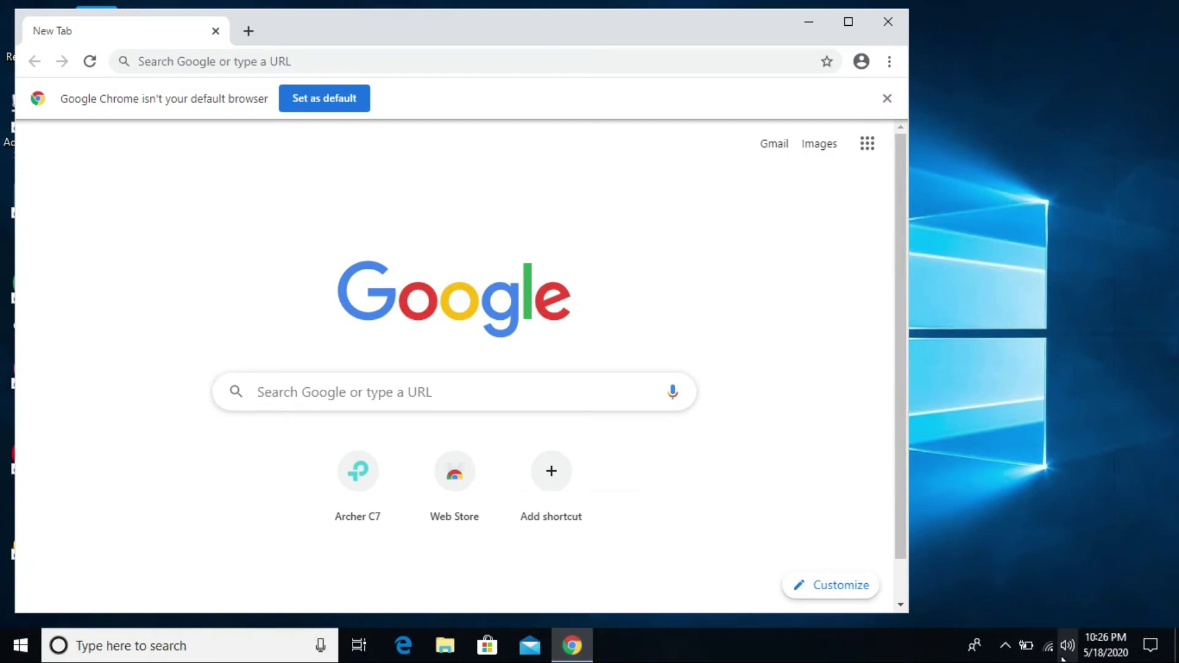
right_click(1048, 646)
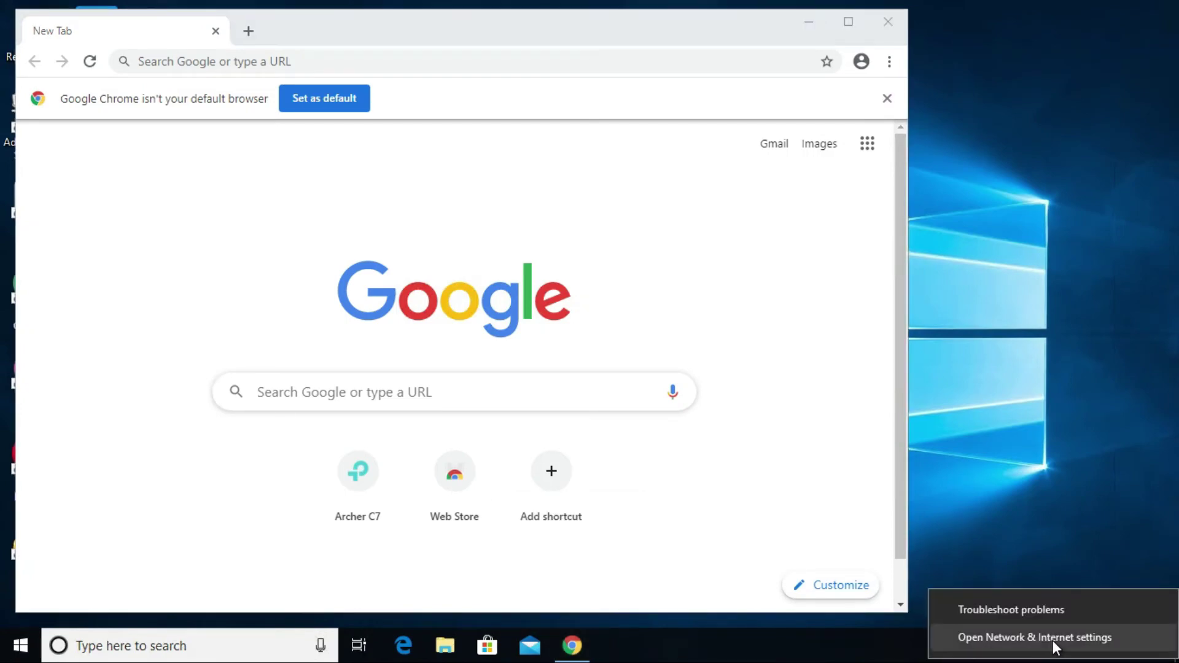
left_click(1052, 639)
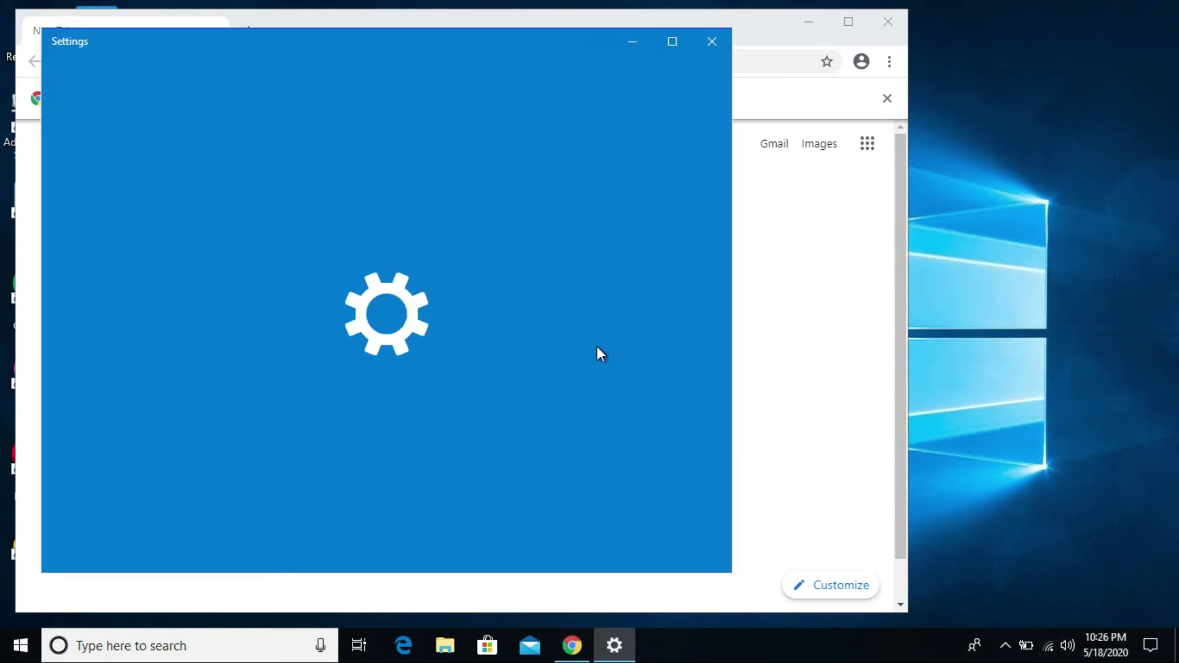
left_click(630, 40)
left_click(809, 22)
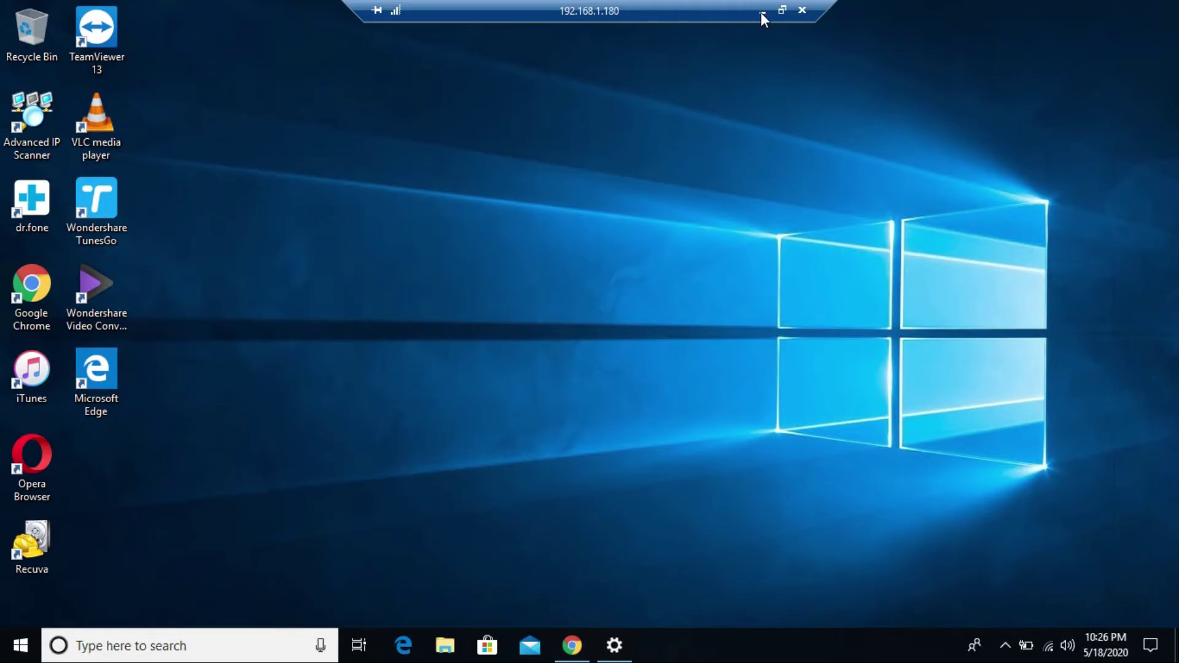
left_click(761, 13)
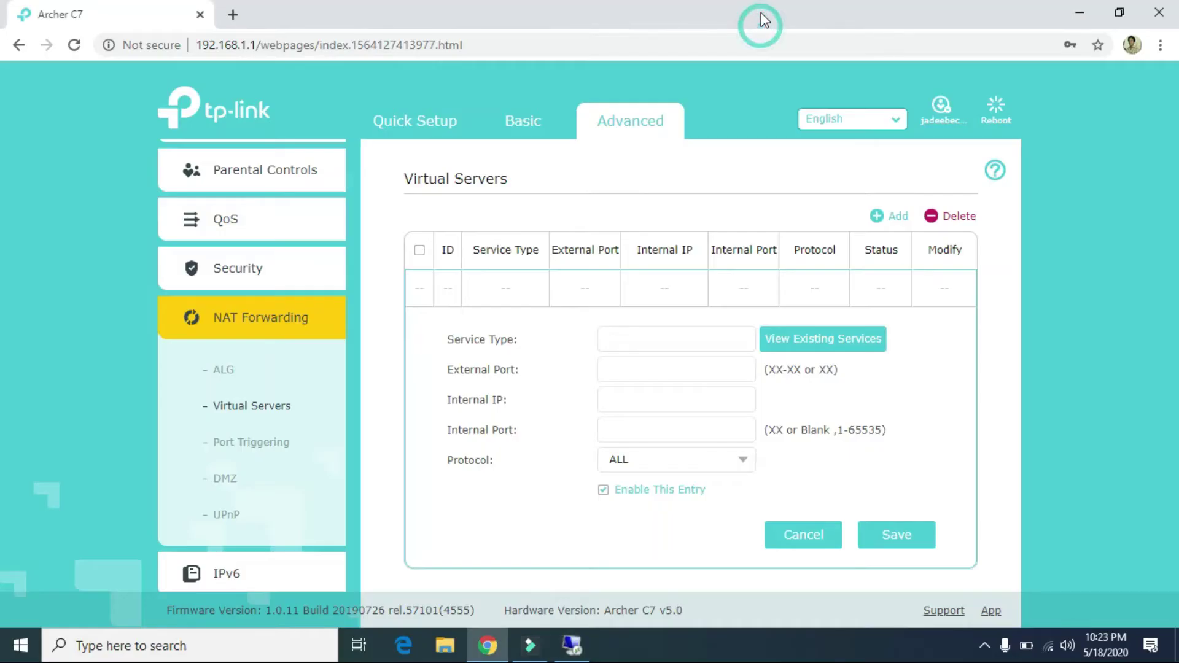
Save a virtual server entry with service type rdp, external port 3389, internal IP 192.168.1.180, internal port 3389 and protocol ALL.
left_click(648, 348)
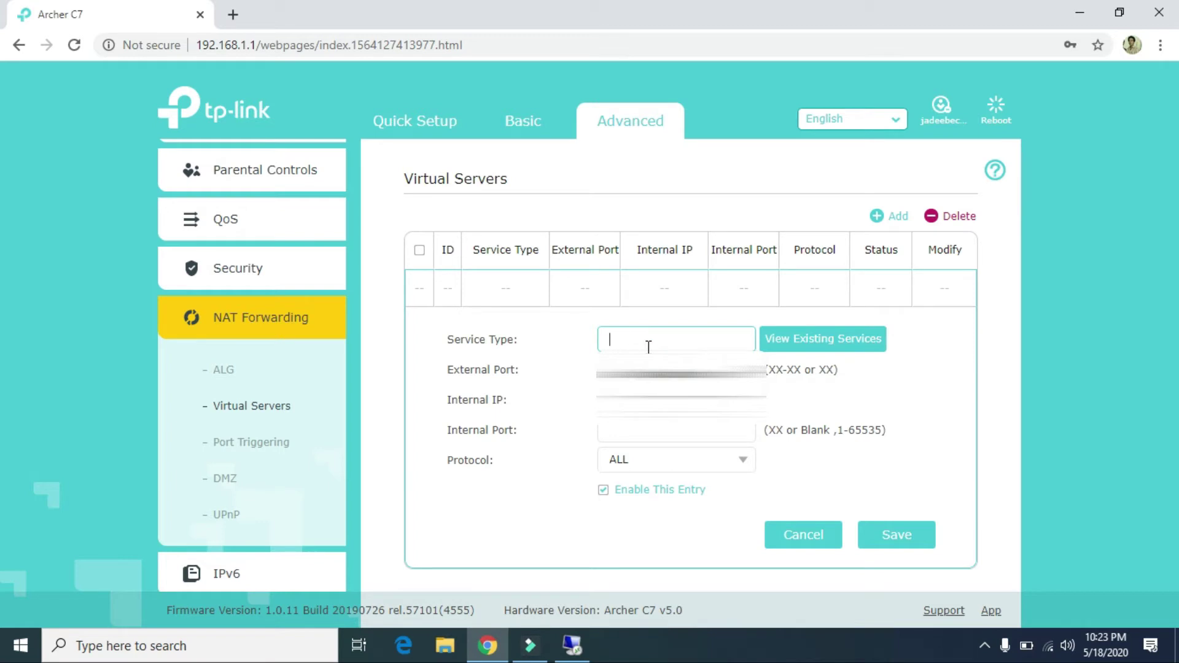
type("rdp")
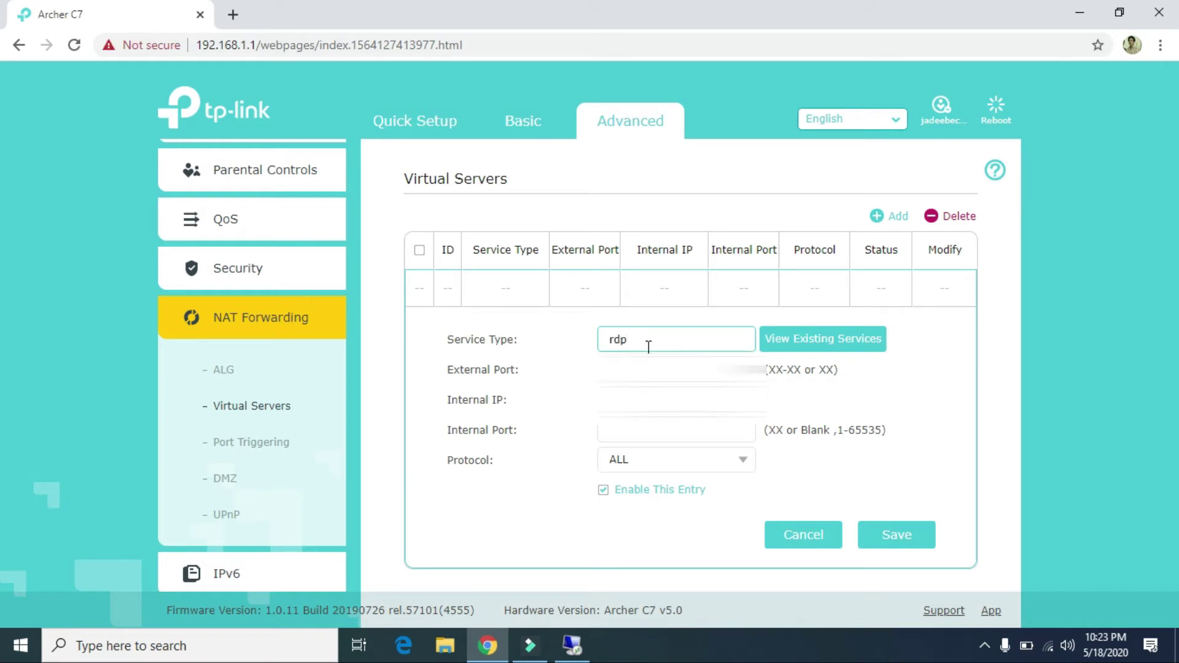
key("Tab")
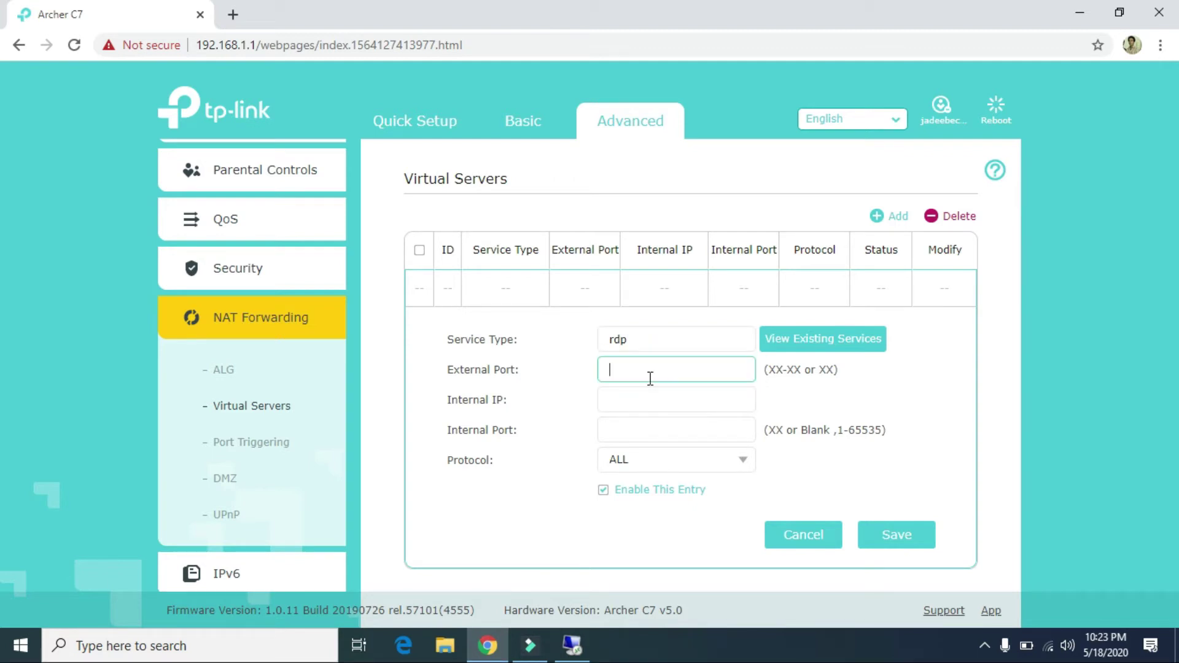
type("3389")
key("Tab")
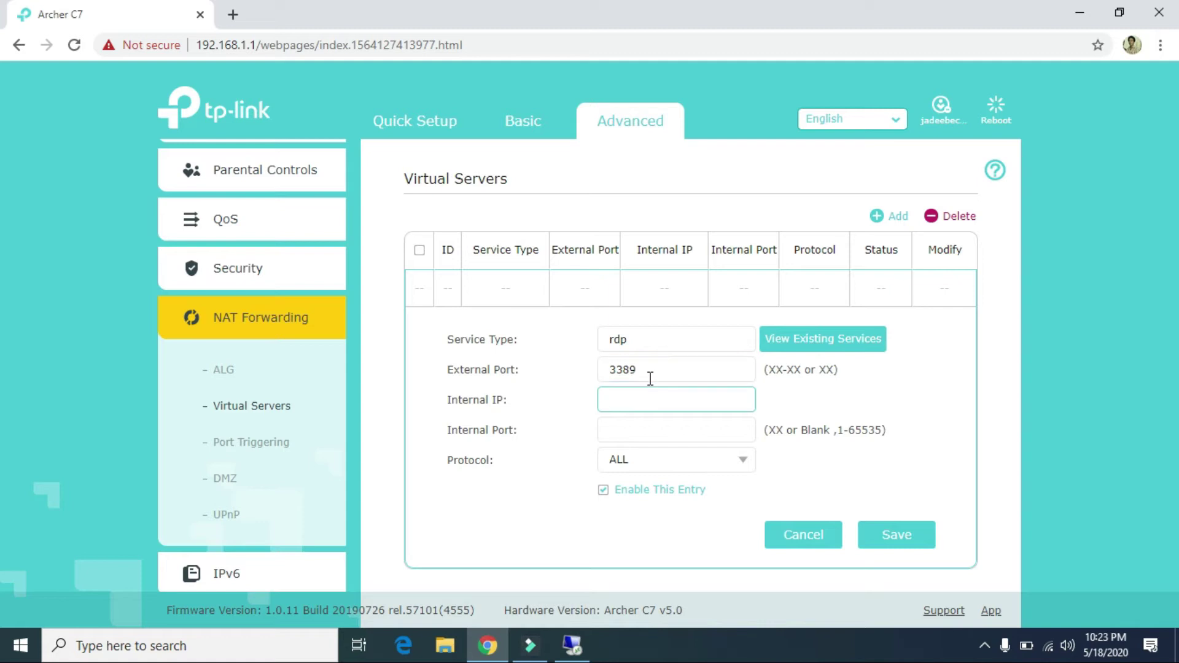
type("192.168.1.180")
key("Tab")
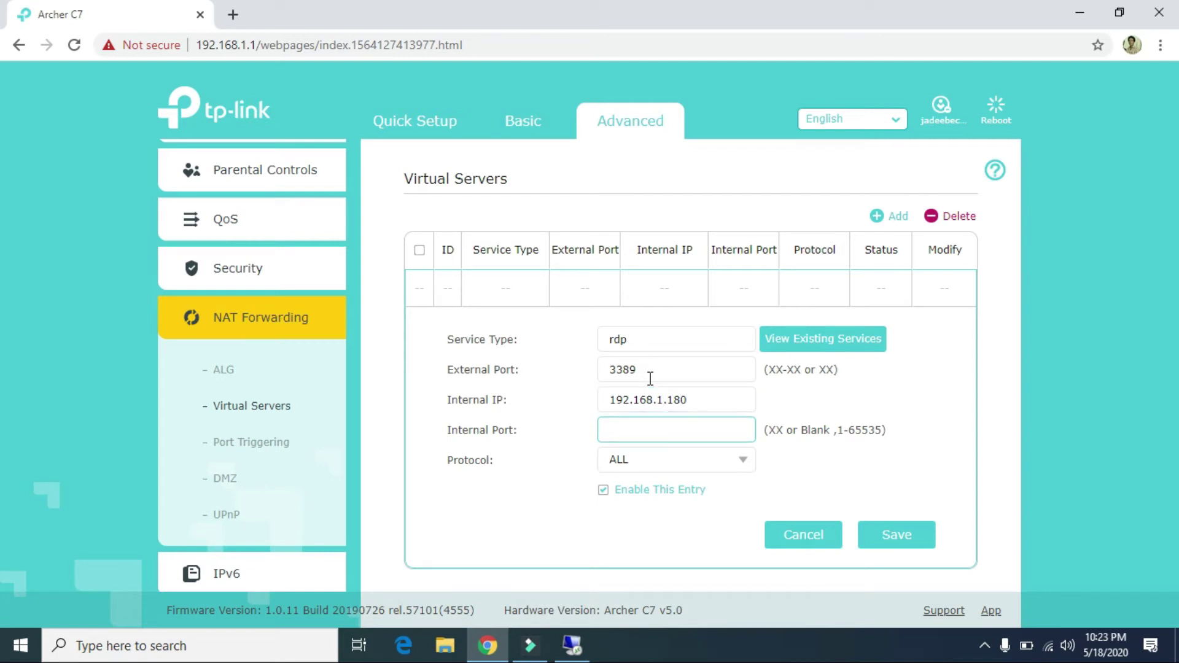
type("3389")
left_click(743, 466)
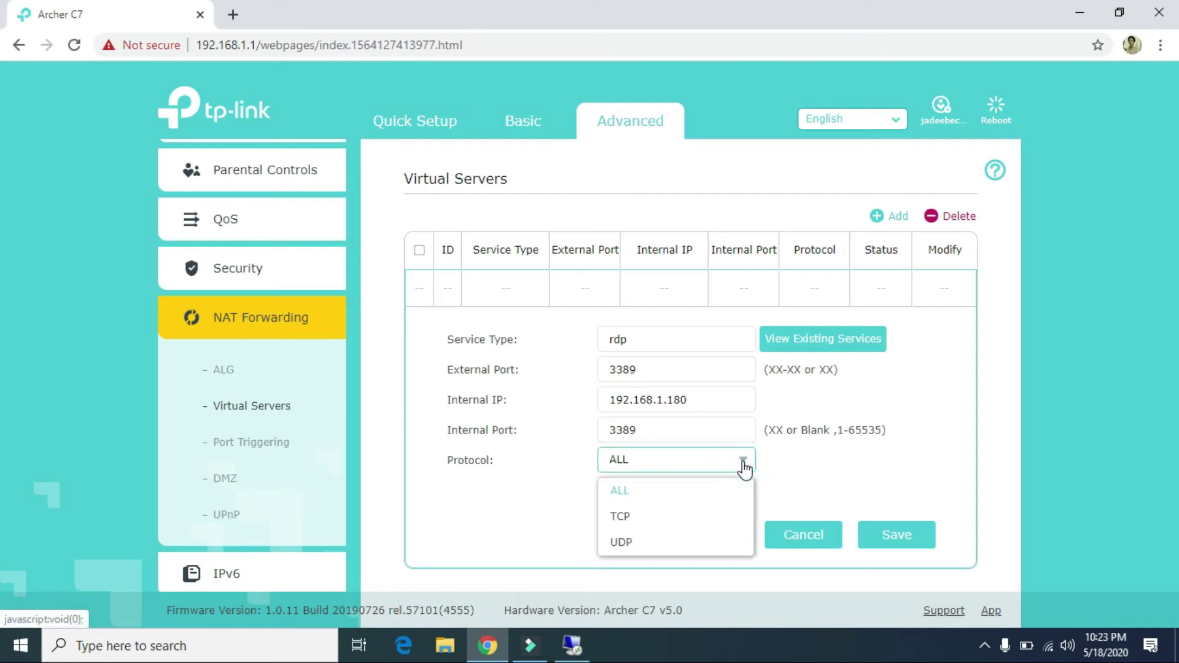
left_click(744, 467)
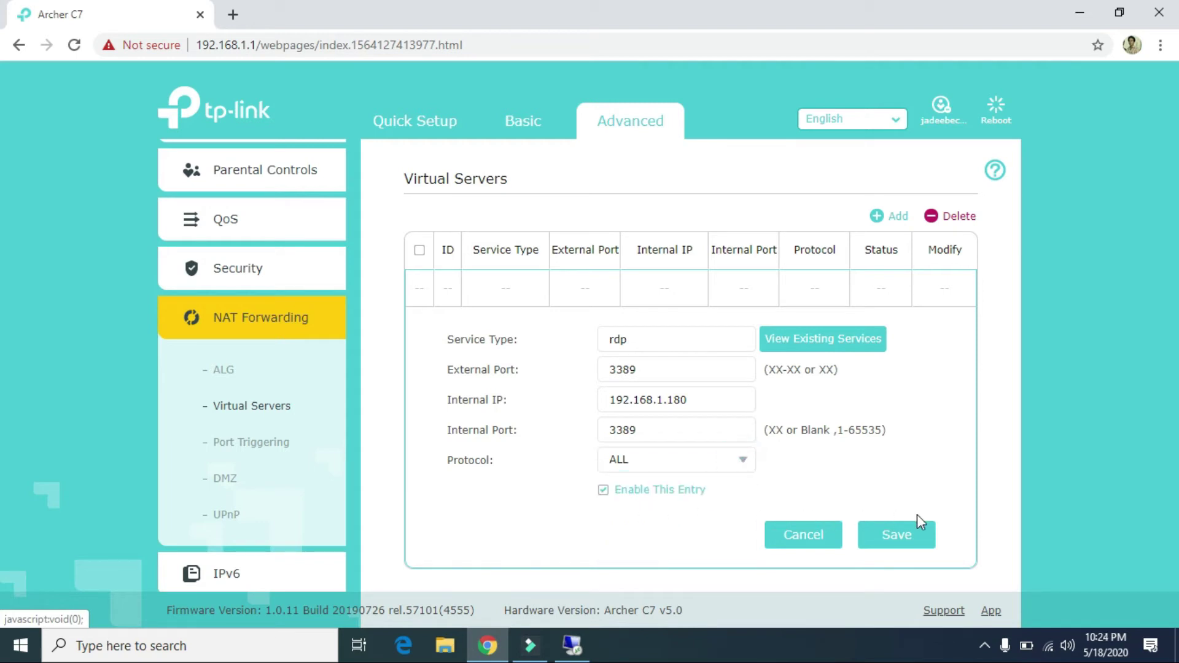
left_click(916, 545)
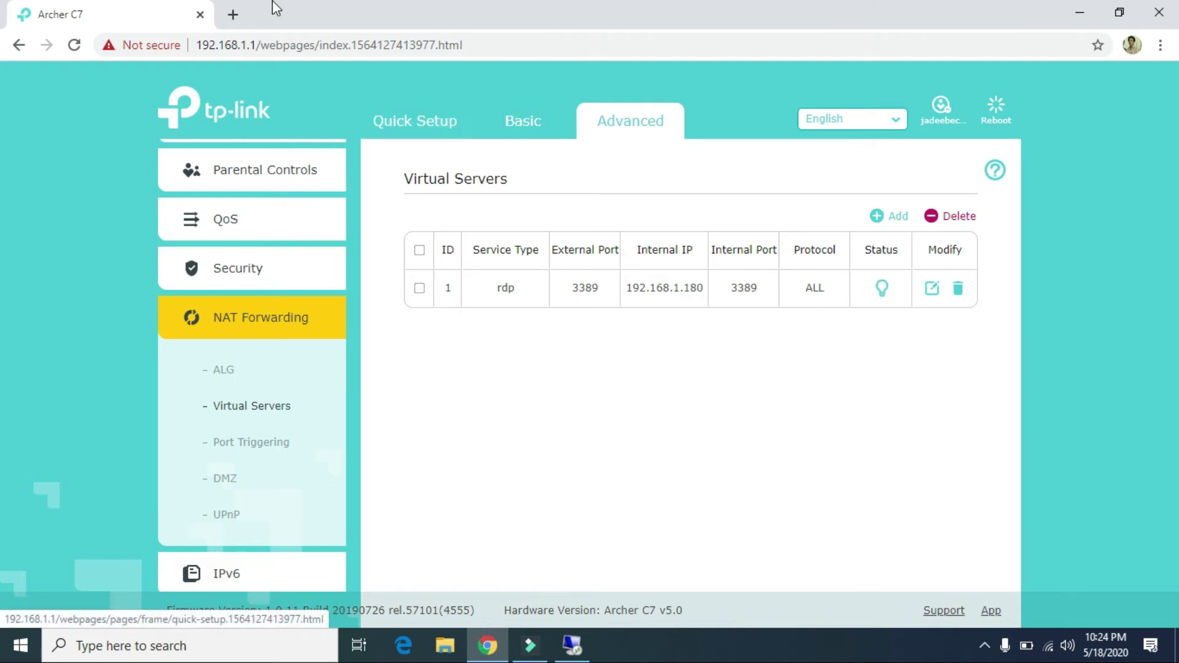
Search Google for "open port checker" in a new tab and open the yougetsignal.com Open Port Check Tool.
left_click(231, 16)
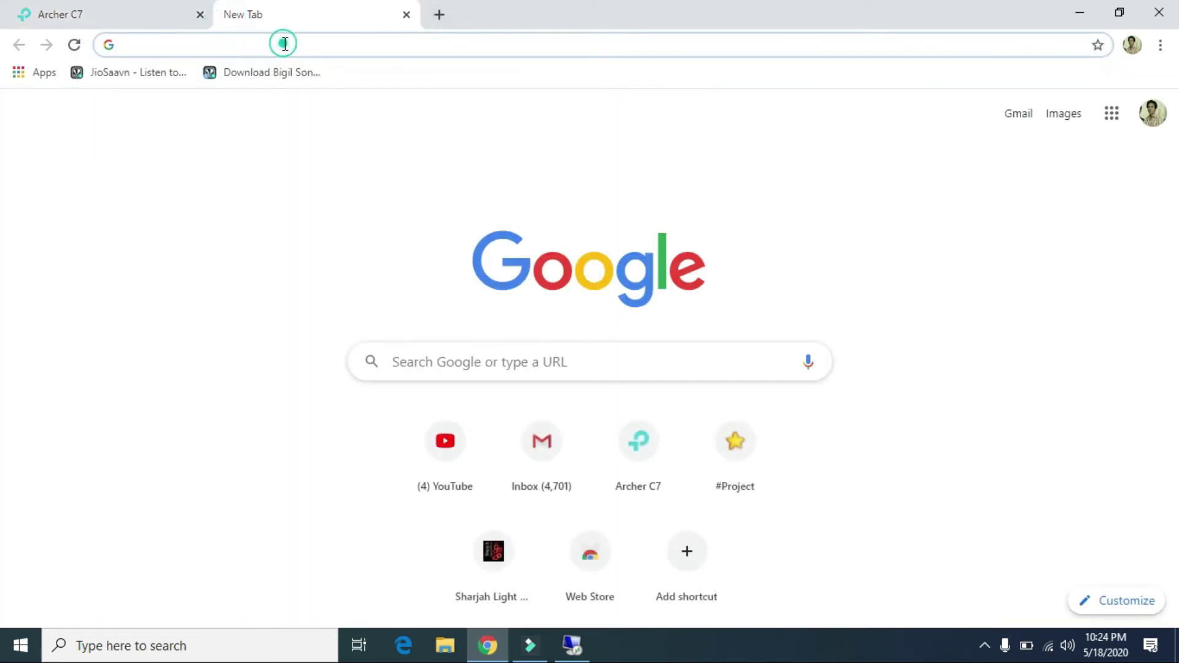
type("o")
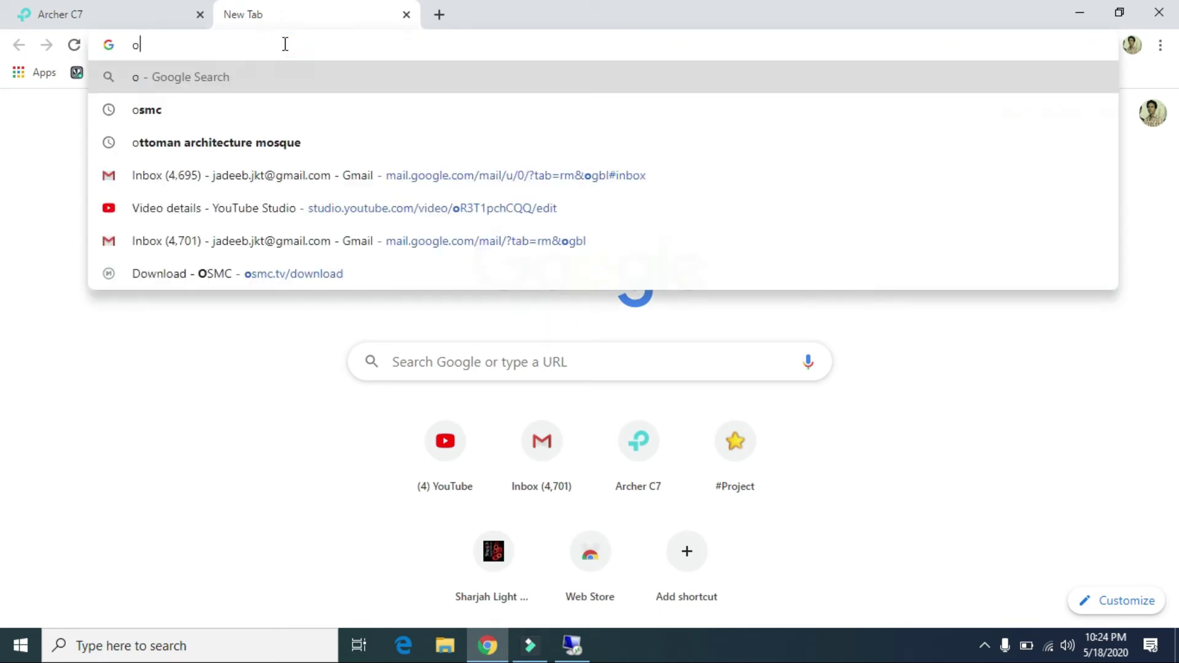
type("pen port checker")
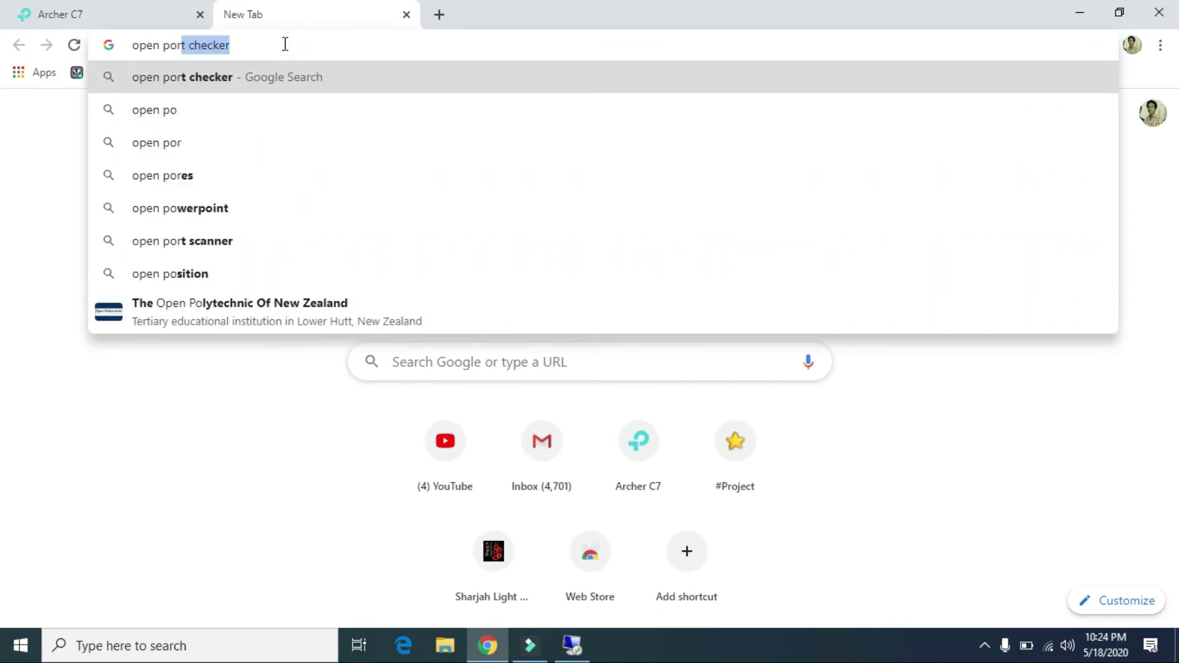
key("Return")
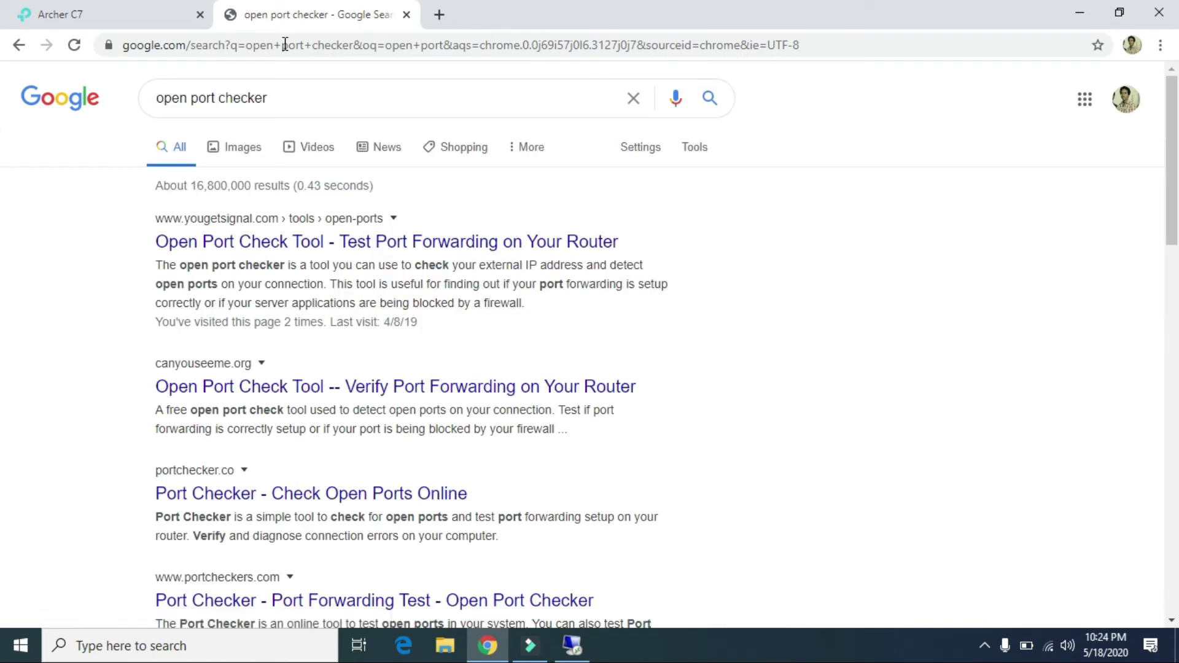
left_click(253, 243)
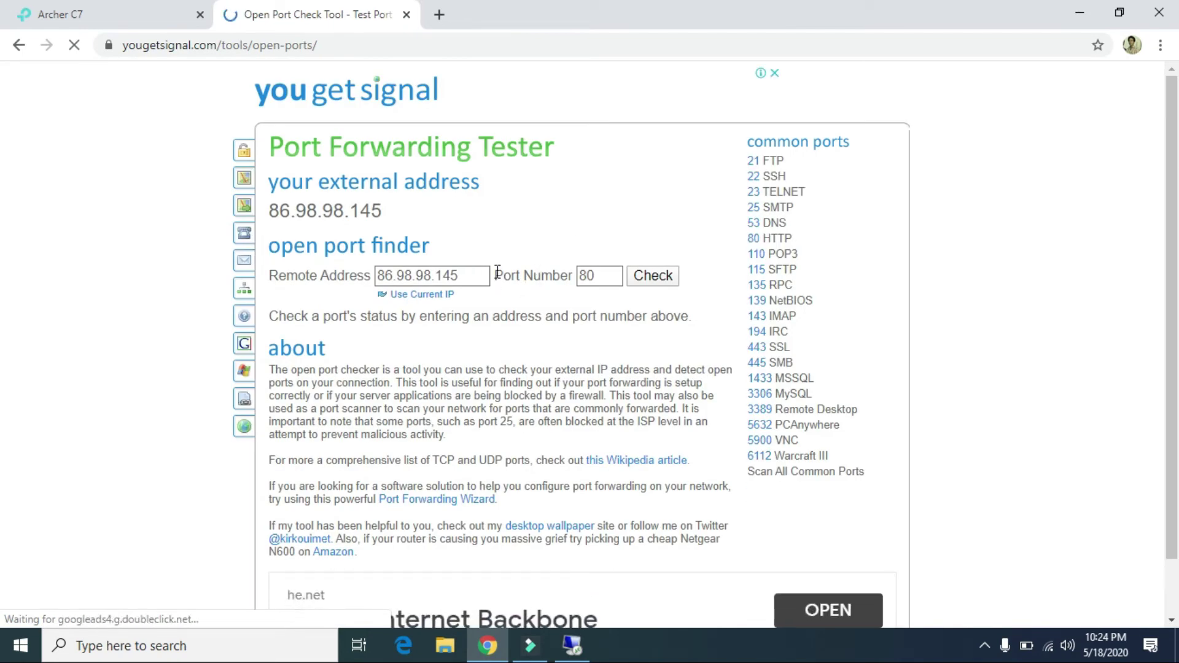
Check whether port 3389 is open on the current external address.
left_click(610, 280)
key("BackSpace")
key("BackSpace")
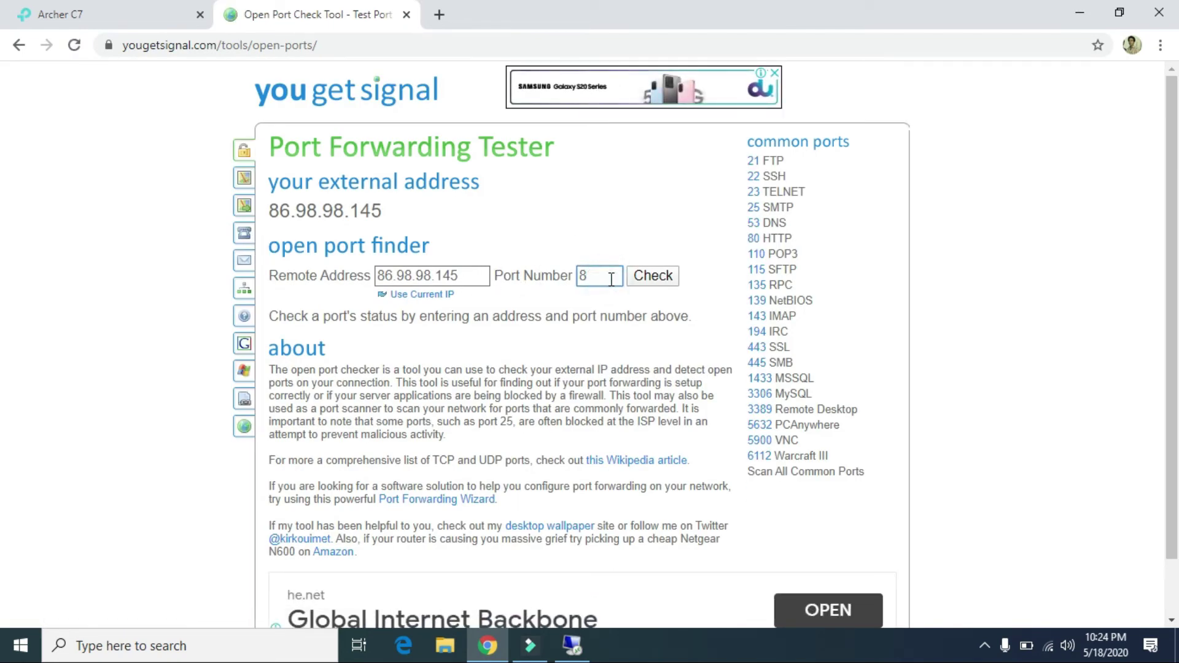
type("3389")
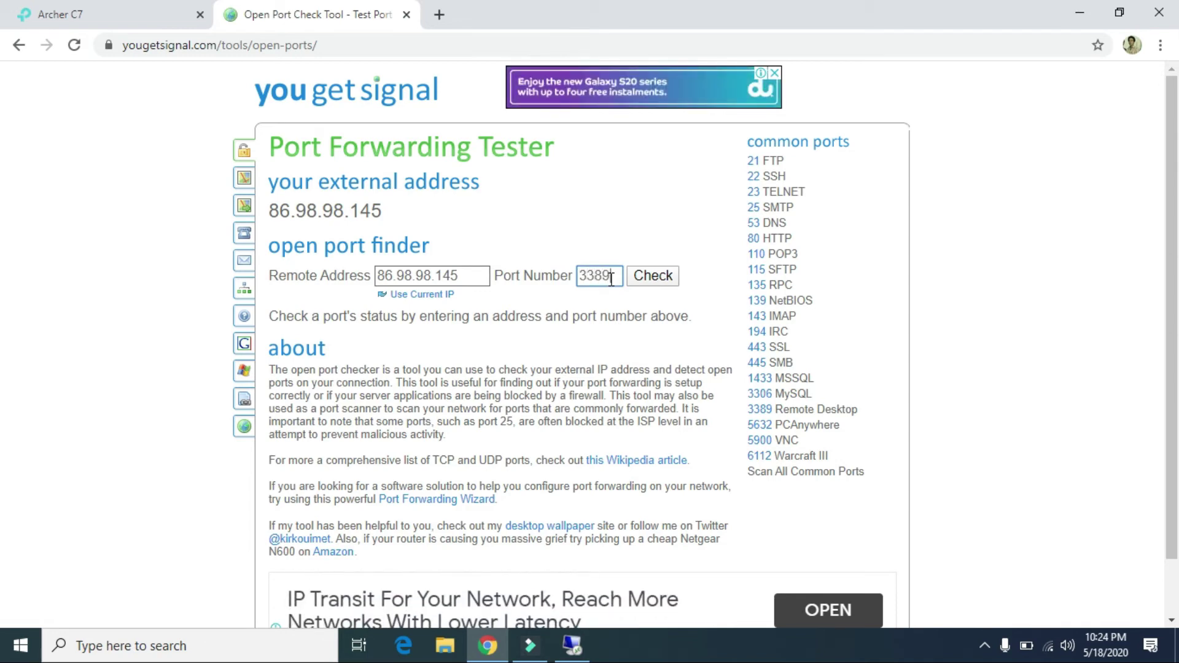
left_click(651, 289)
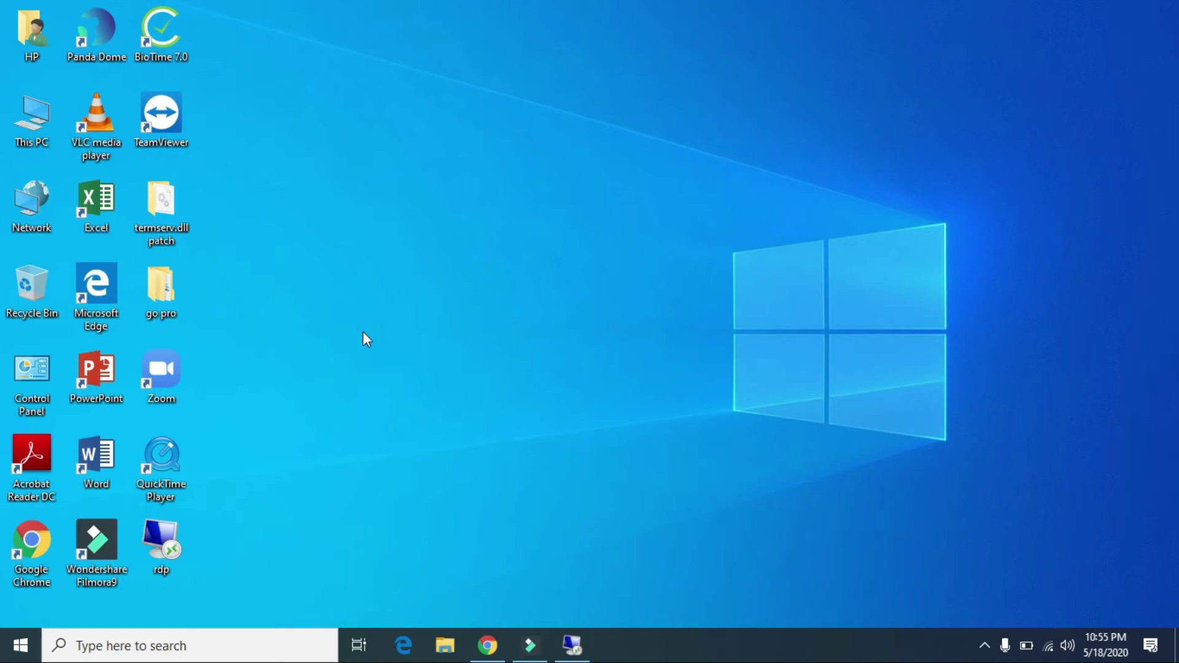
Look up the public IP address with a Google search for "my ip" in a new Chrome window, and close the window.
double_click(27, 544)
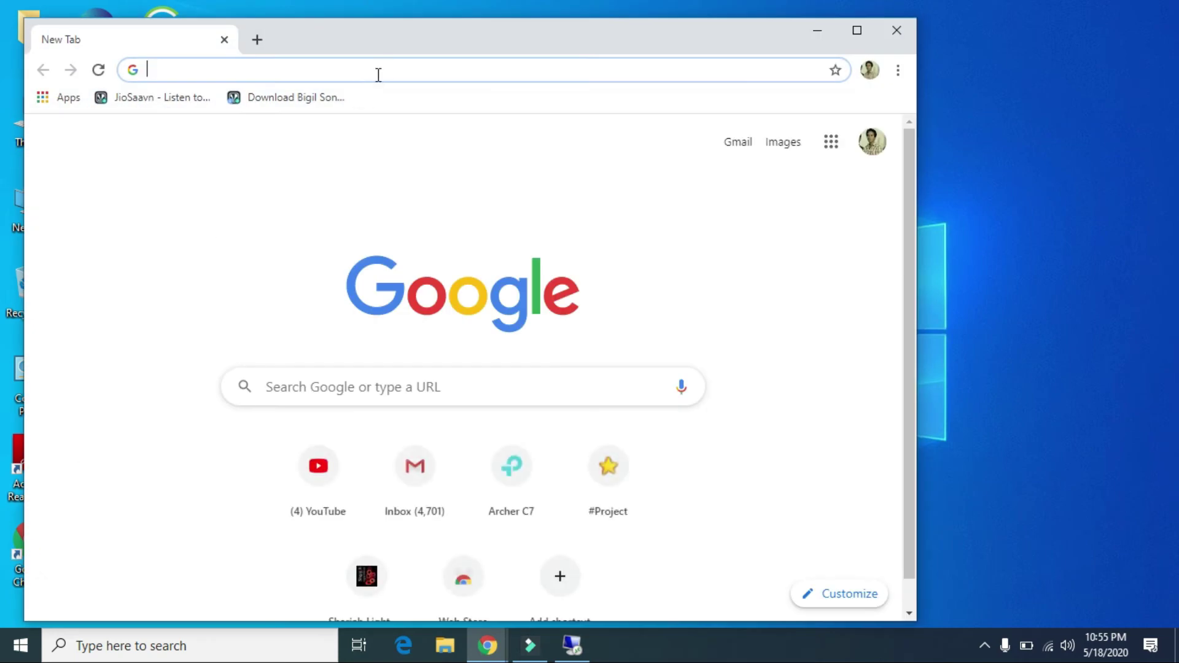
left_click(378, 74)
type("my ip")
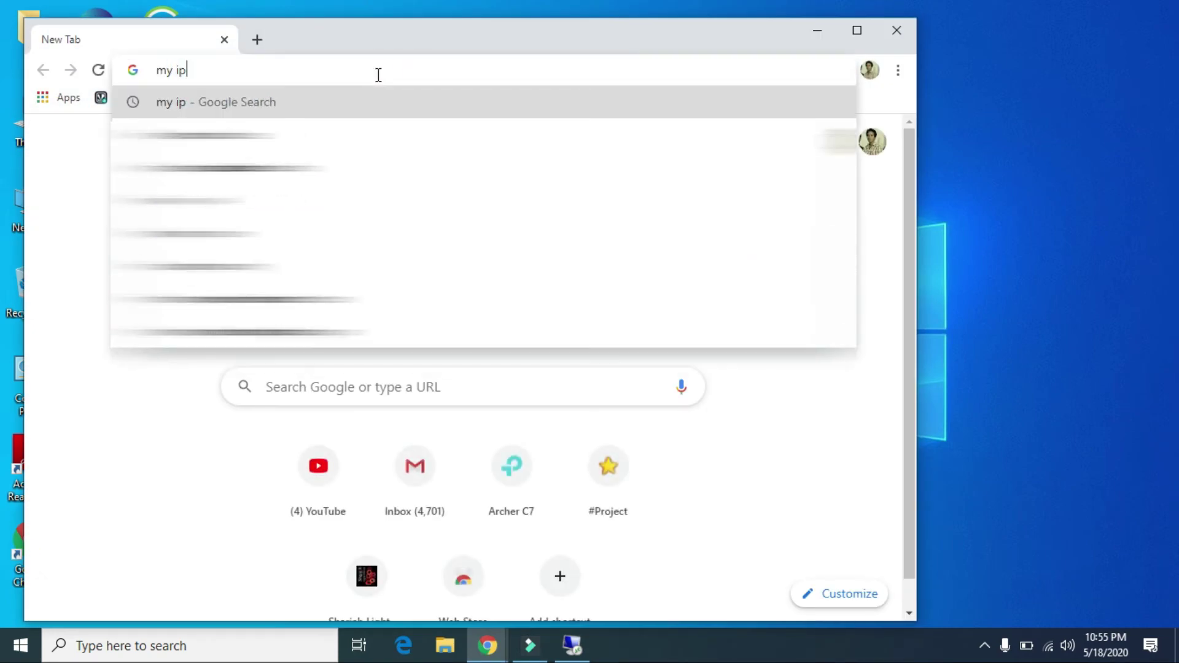
key("Return")
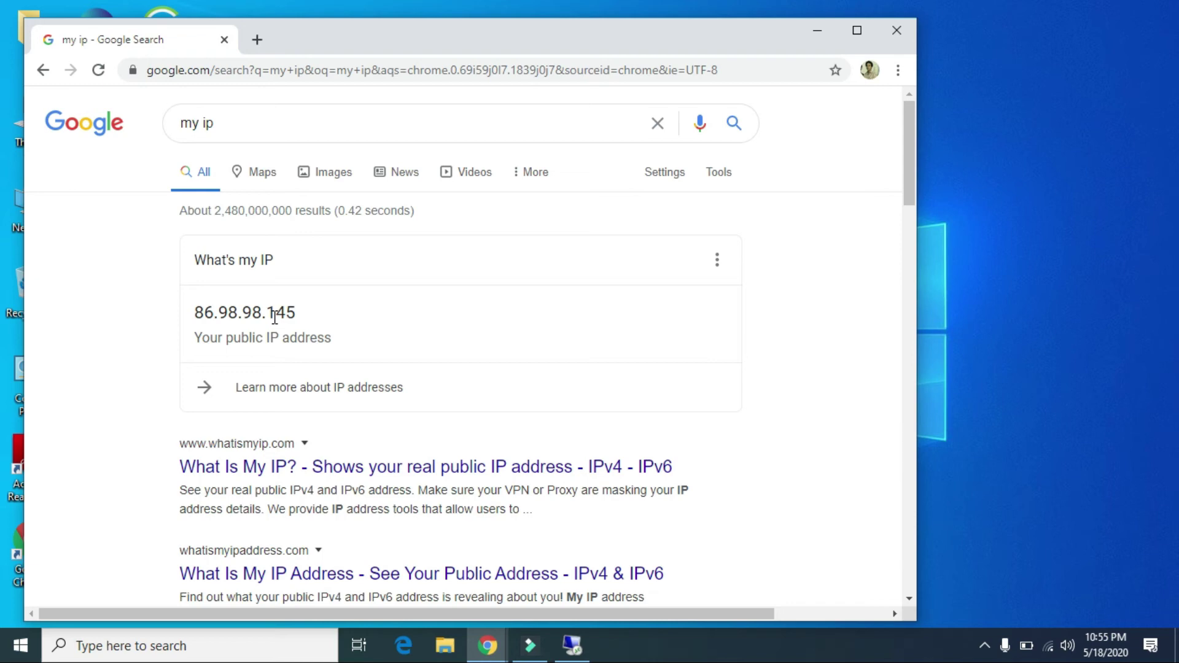
left_click(897, 31)
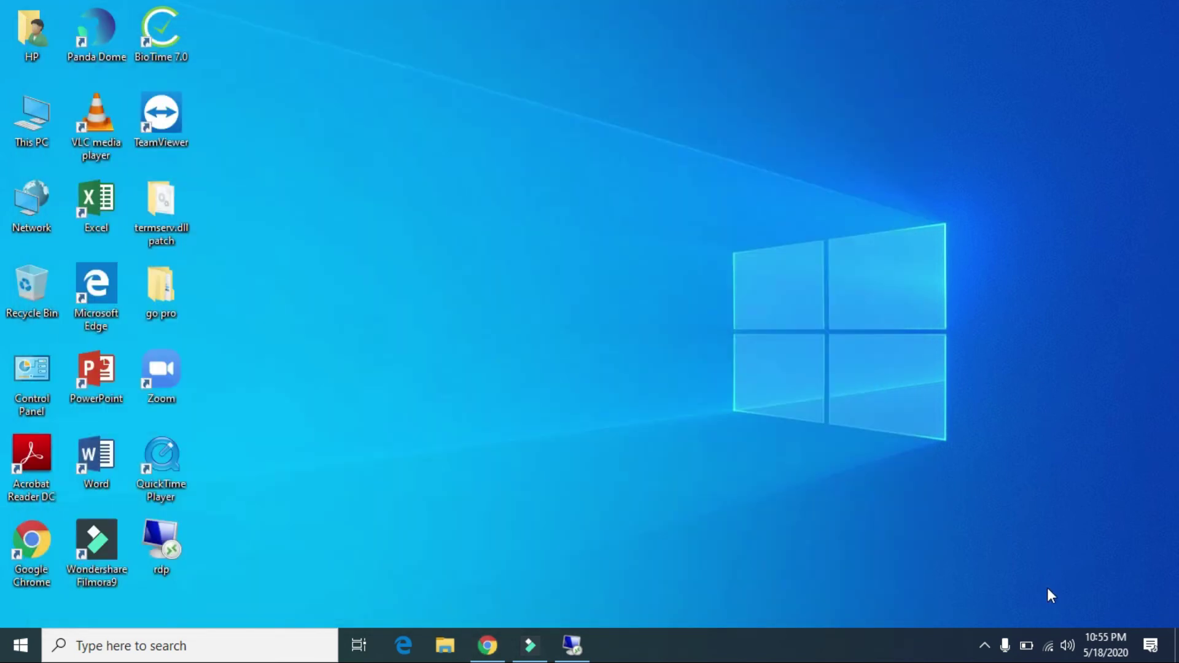
Connect the computer to the Wi-Fi network STK-L21%4767%CloudClone and close the network list.
left_click(1049, 652)
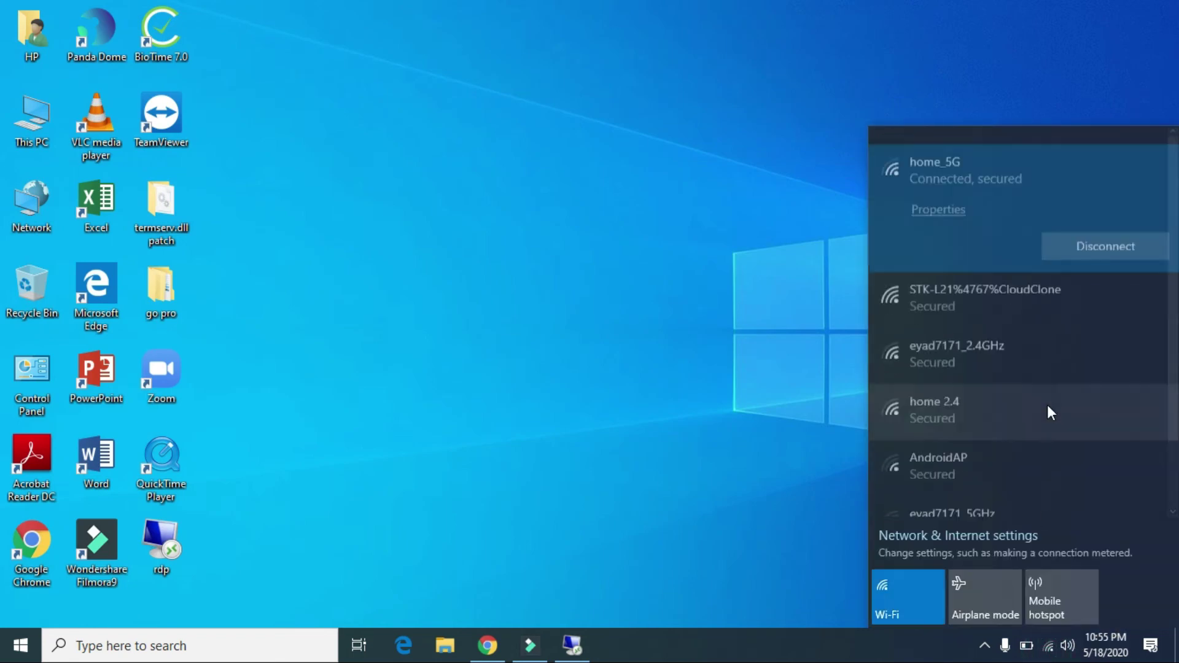
left_click(1142, 288)
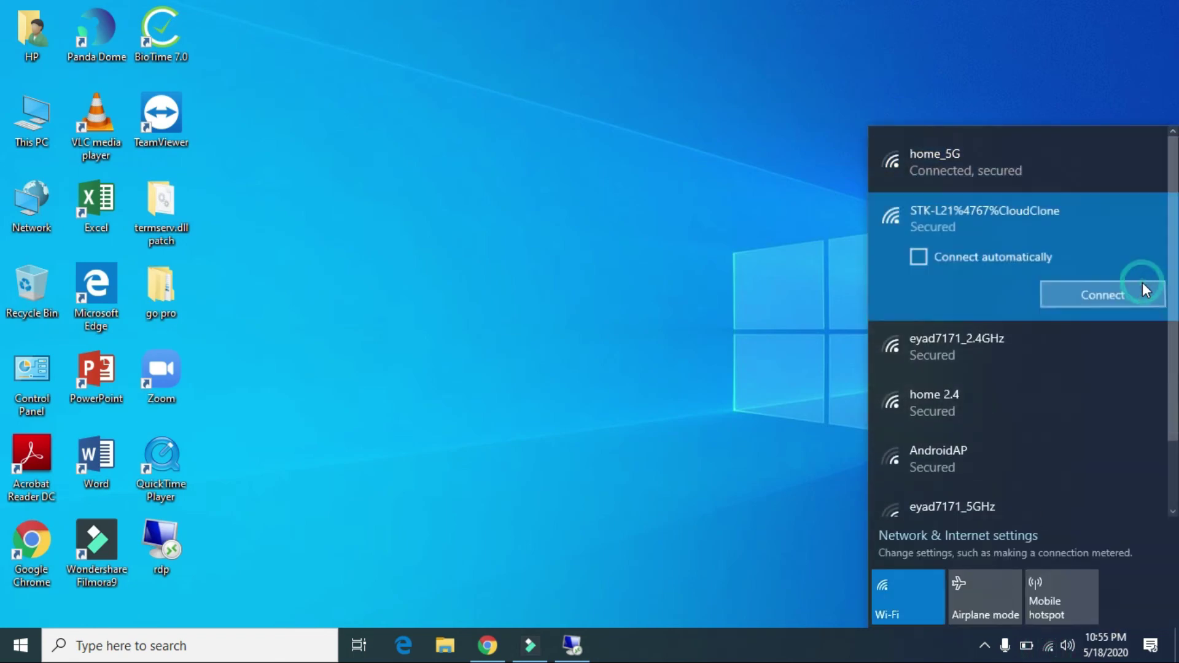
left_click(1108, 288)
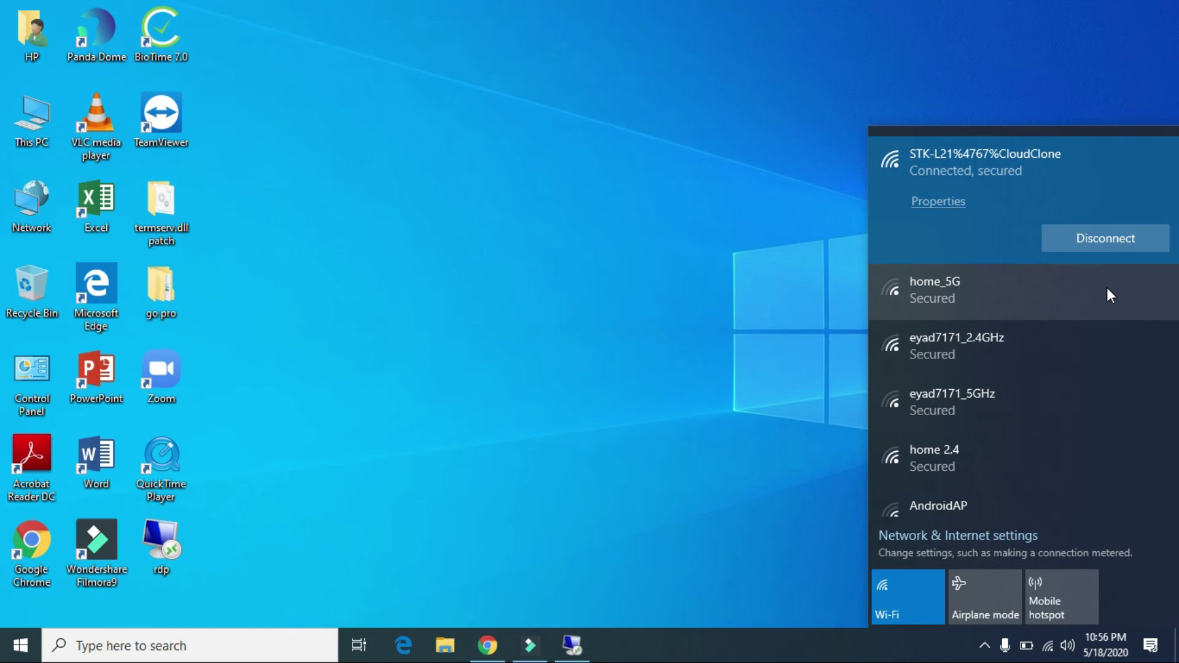
left_click(797, 289)
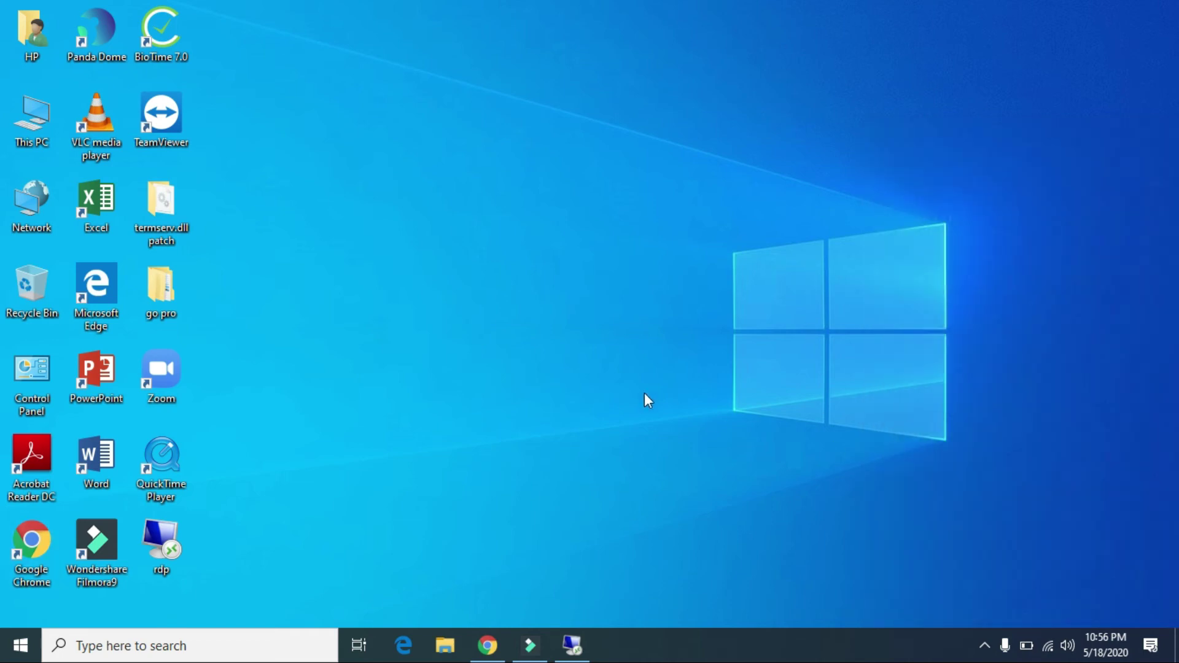
Open Remote Desktop Connection and start a connection to the public address 86.98.98.145.
left_click(19, 648)
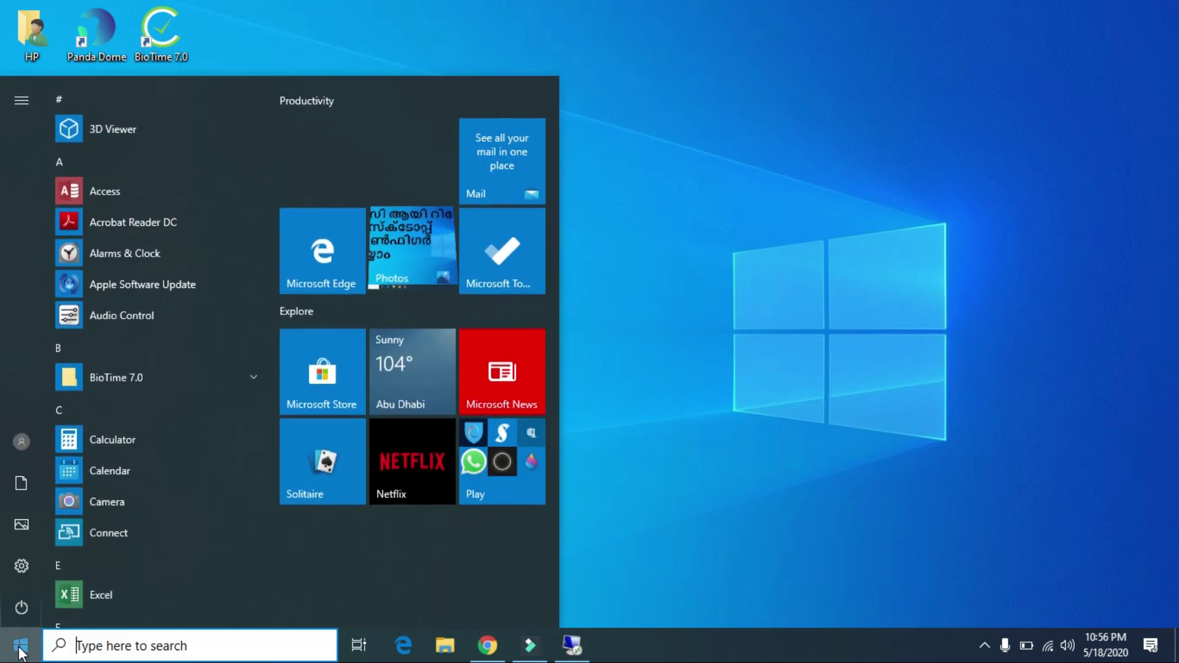
type("remo")
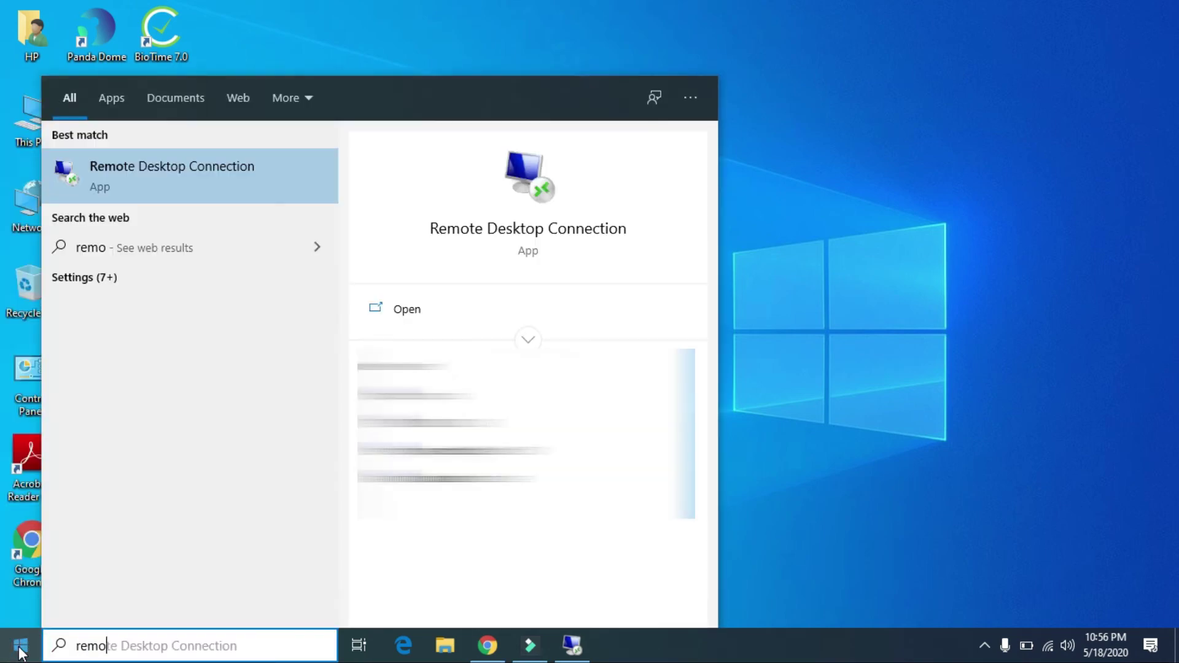
key("Return")
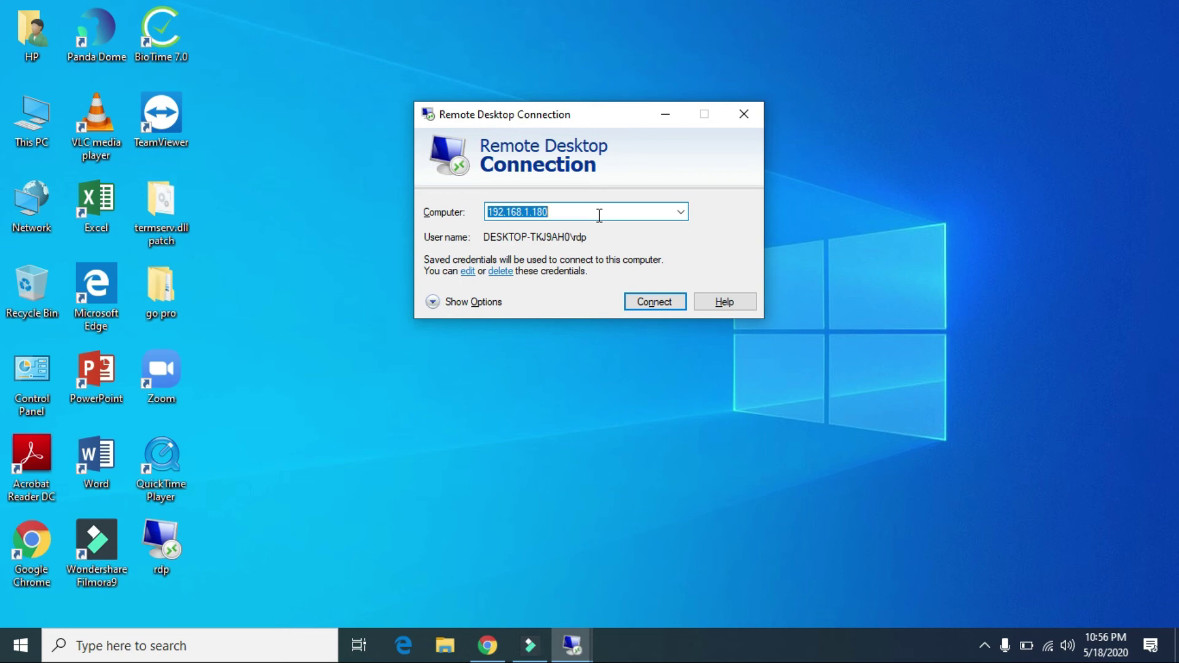
type("86.98.98")
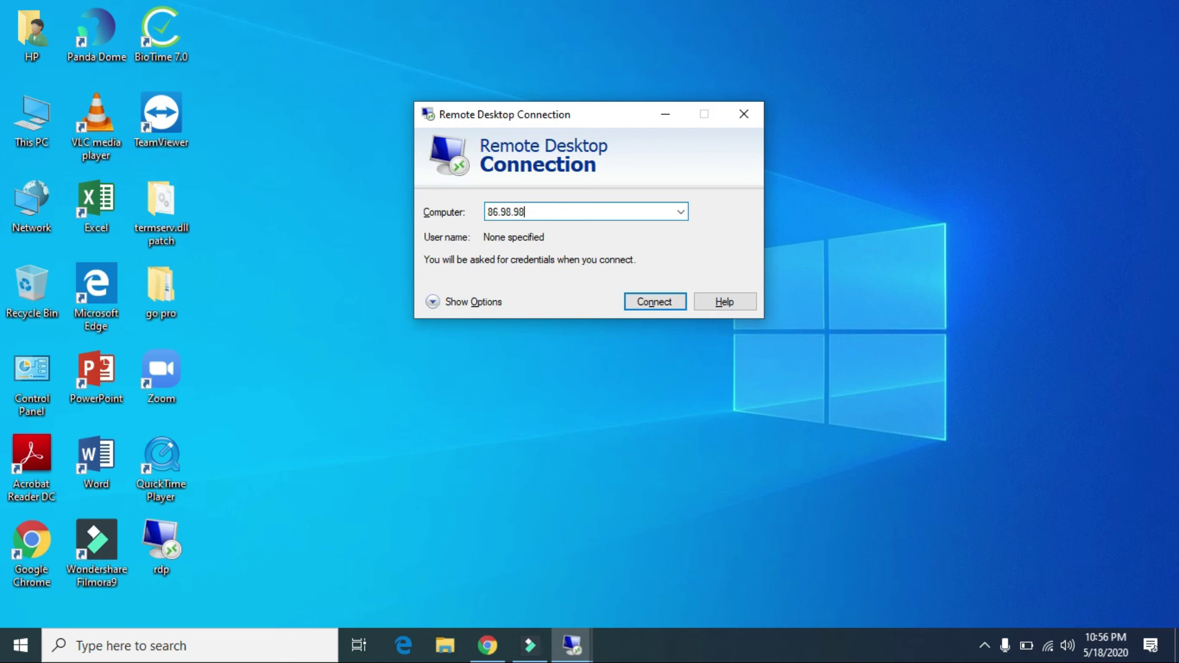
type(".145")
left_click(657, 302)
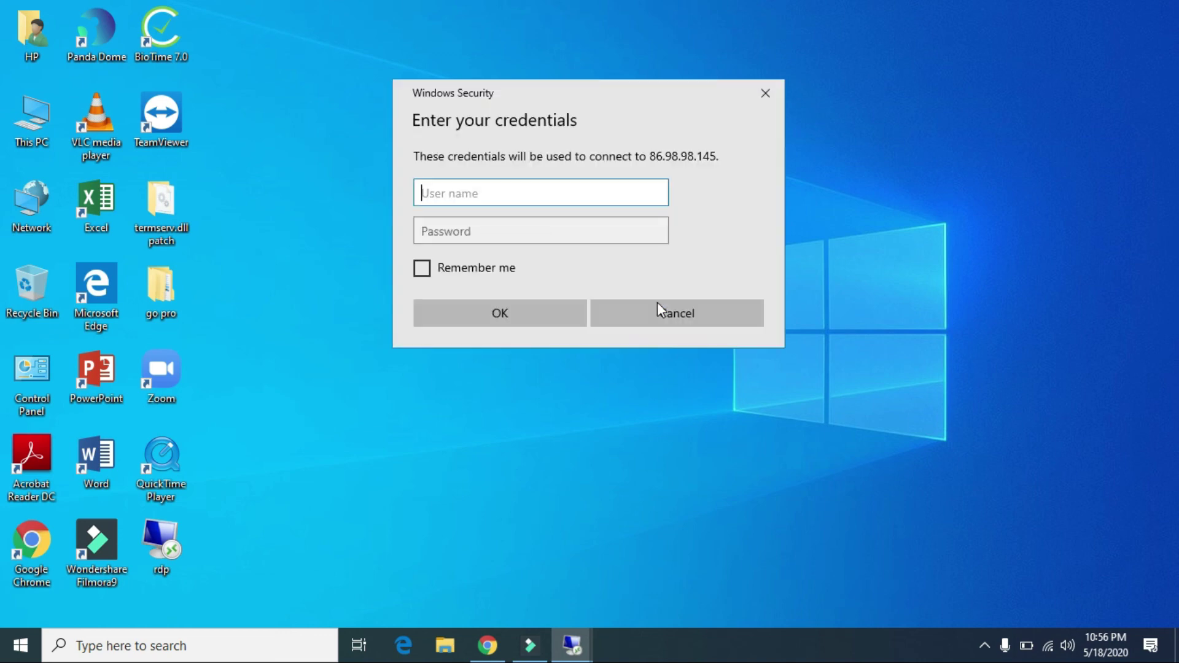
Sign in with the user name rdp and the account password, with the credentials set to be remembered.
left_click(591, 188)
type("rdp")
key("Tab")
type("••••••")
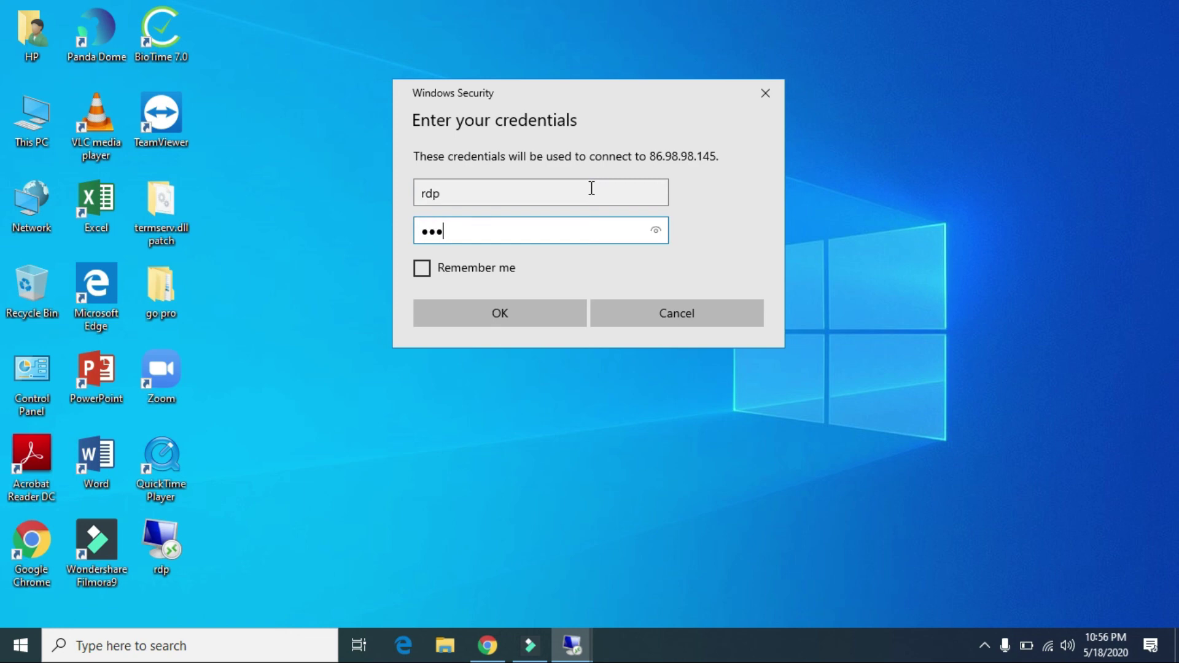
left_click(421, 270)
left_click(478, 316)
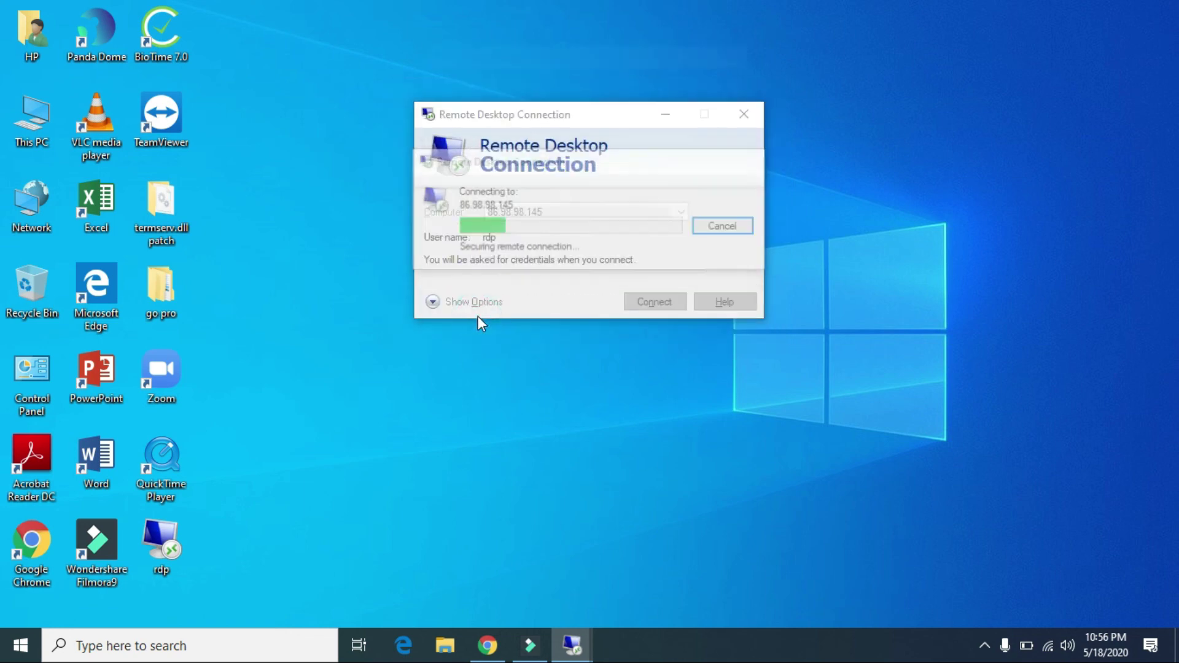
Accept the untrusted certificate with the don't-ask-again option for this computer, and minimize the remote session.
left_click(478, 332)
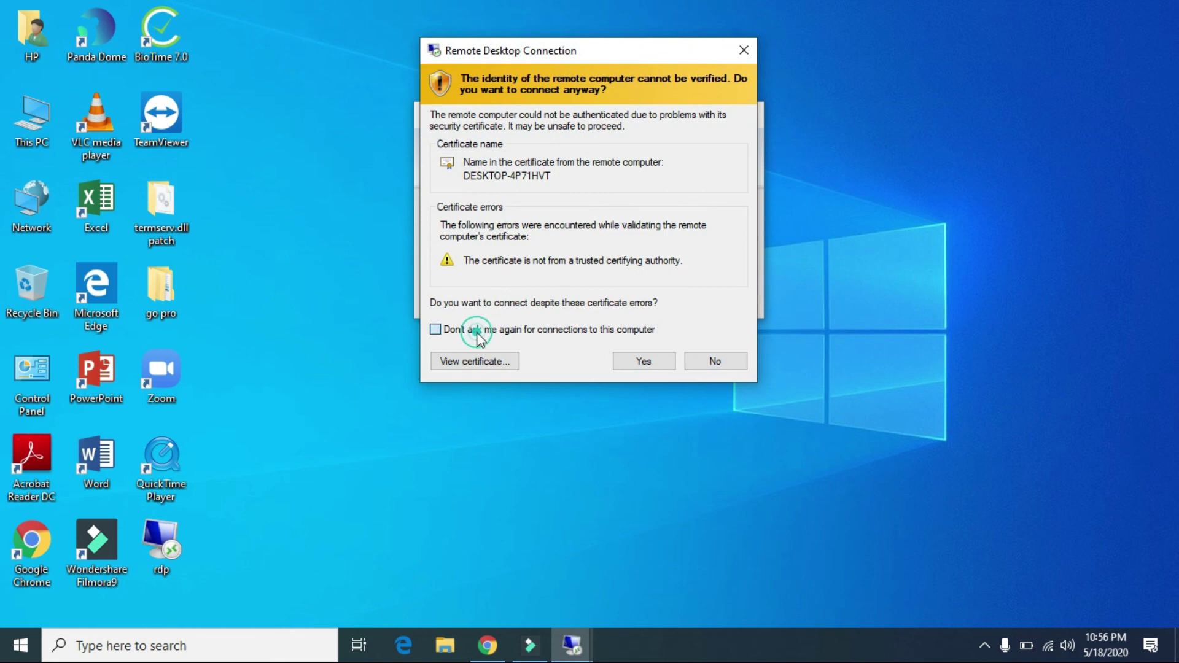
left_click(645, 365)
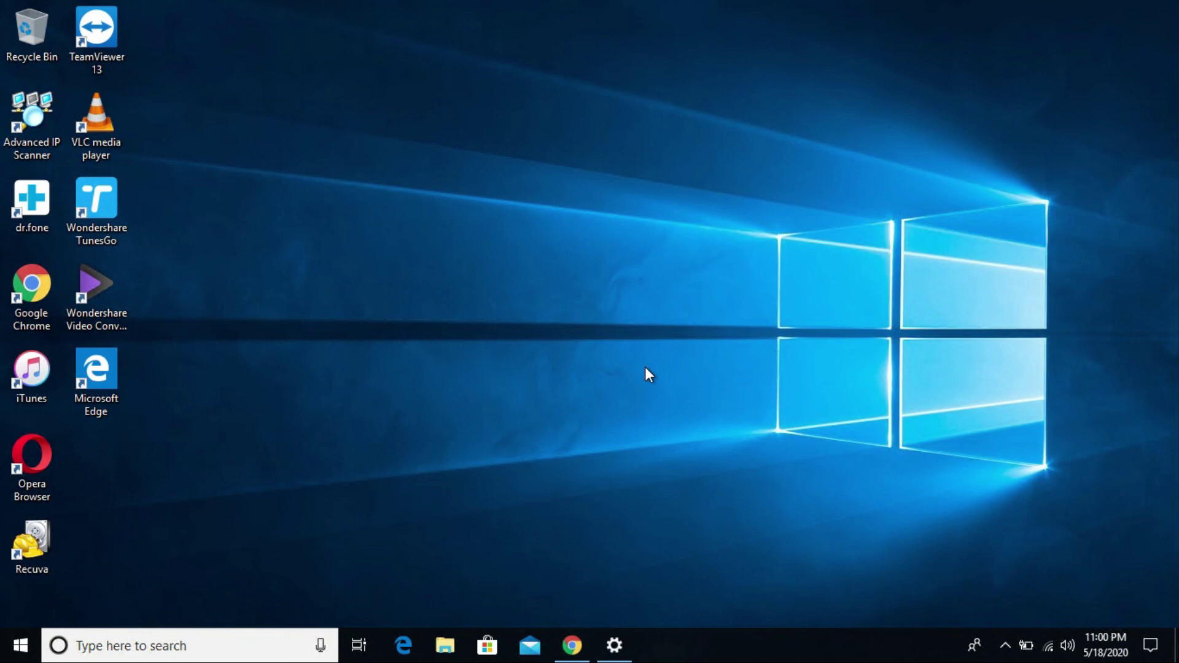
mouse_move(826, 3)
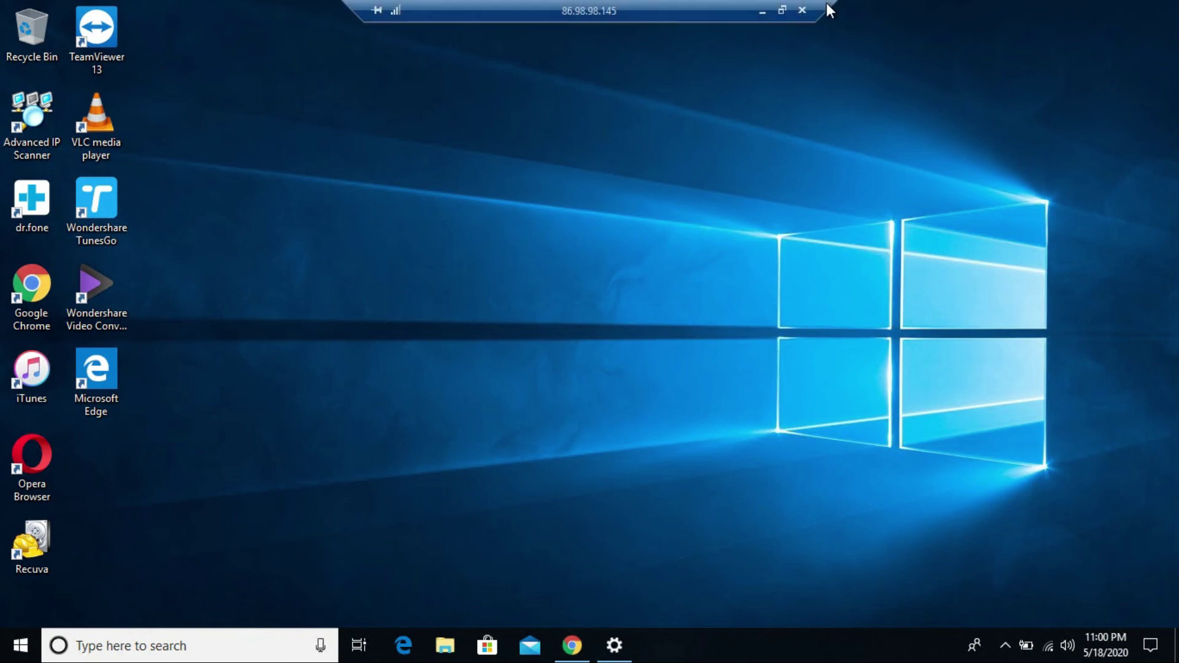
left_click(764, 12)
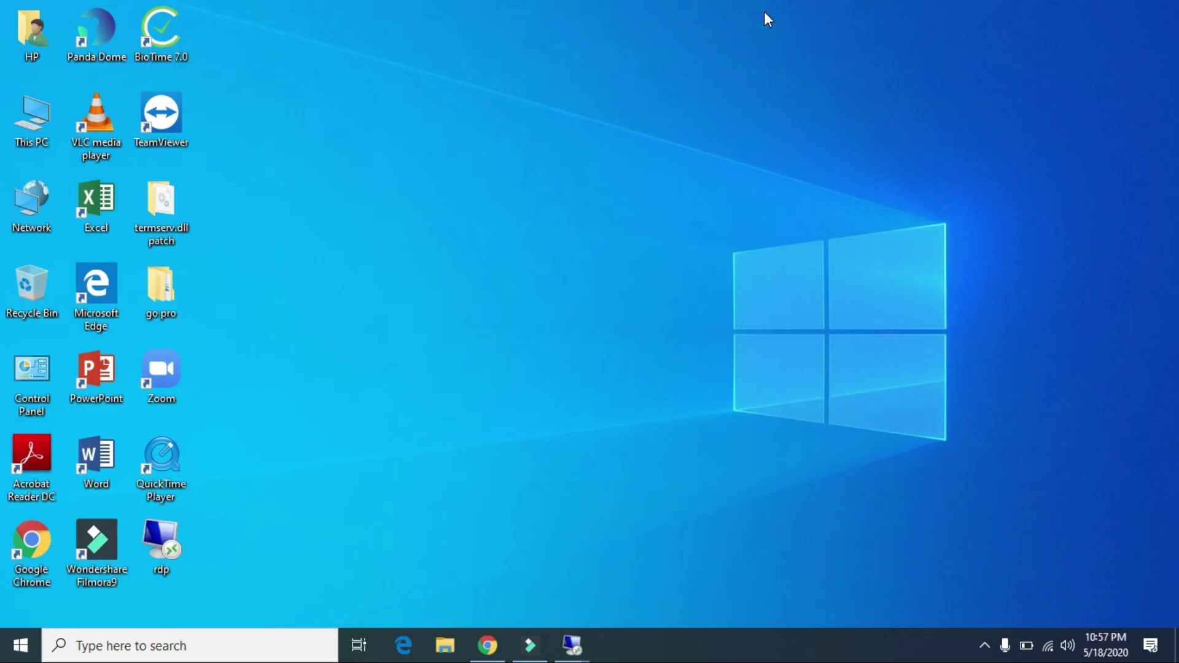